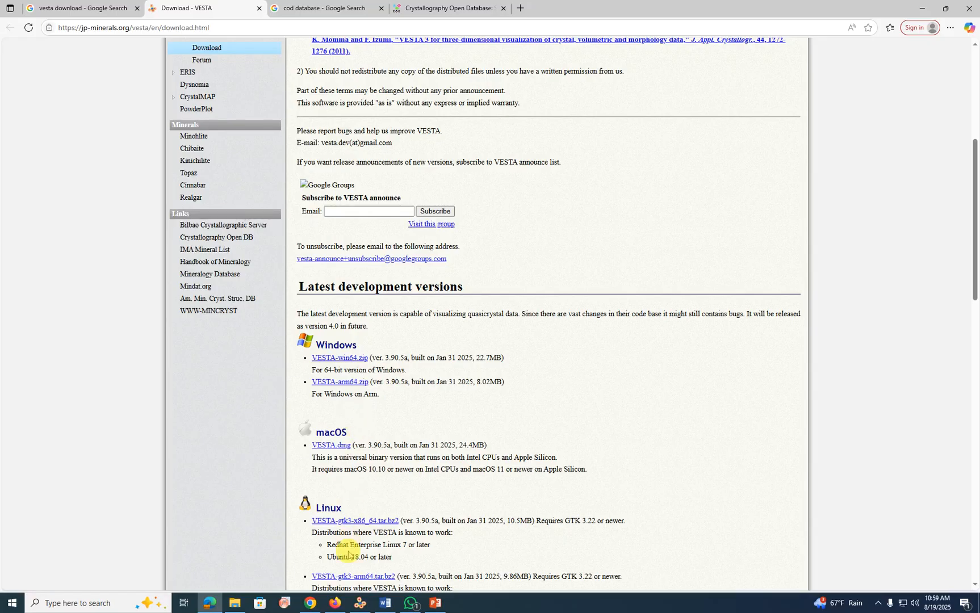
pyautogui.click(360, 603)
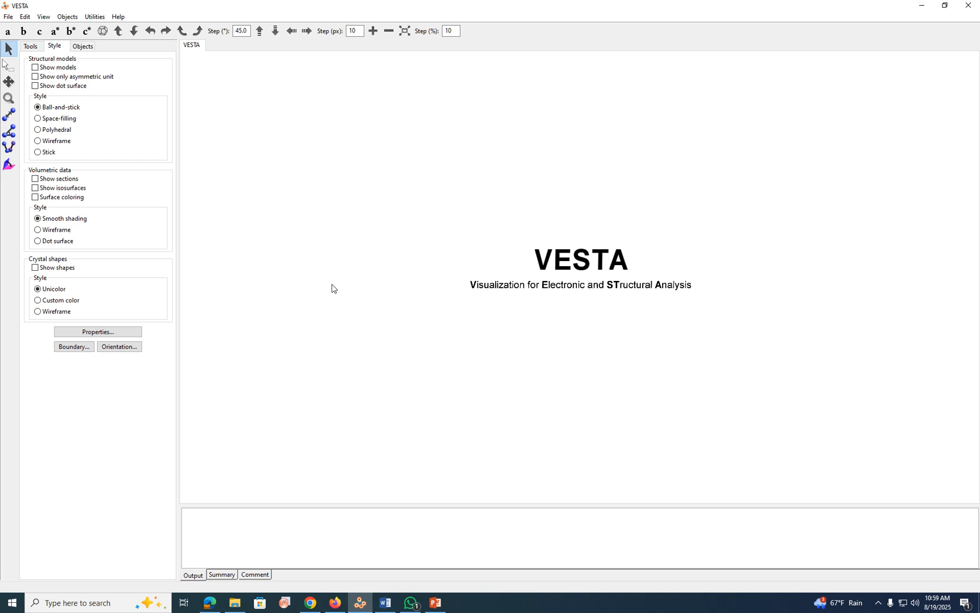
pyautogui.click(338, 605)
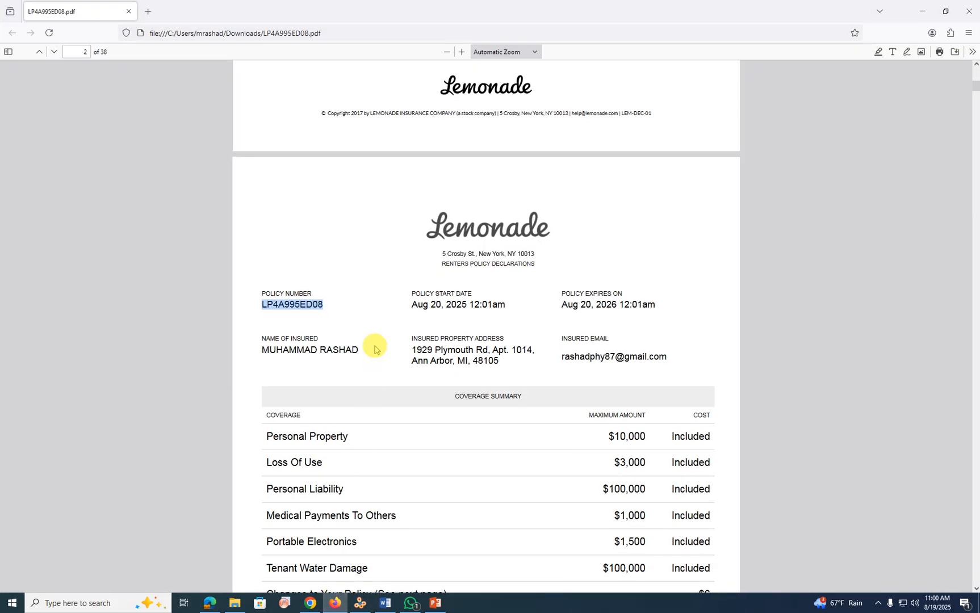
pyautogui.click(334, 604)
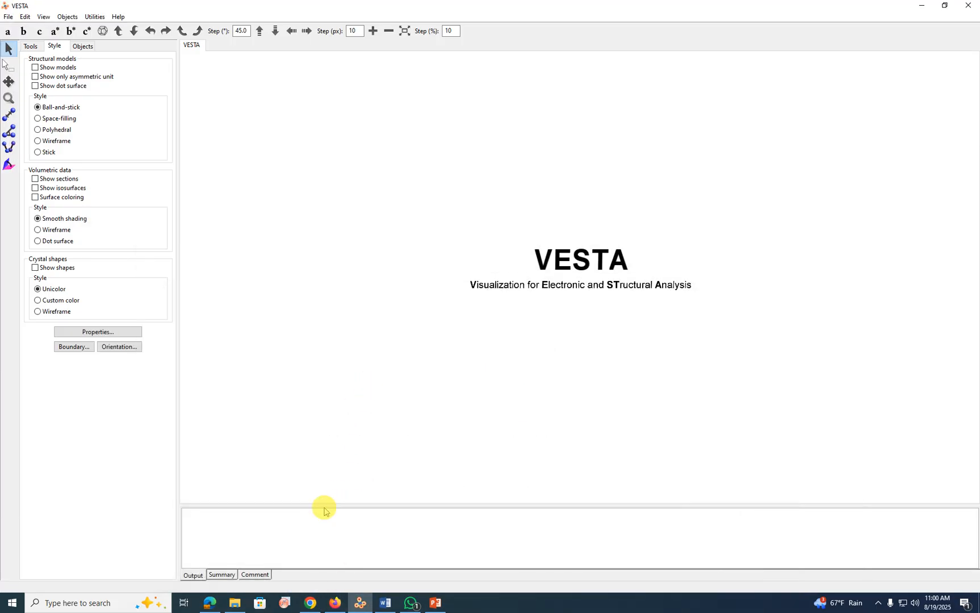
pyautogui.click(220, 610)
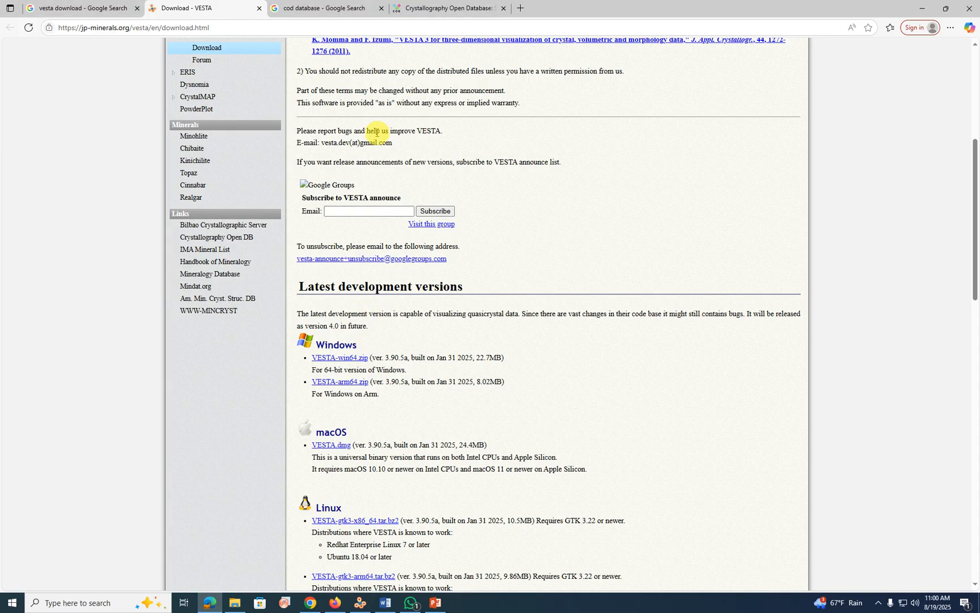
# Dismiss the message notification and go to the Crystallography Open Database search page.
pyautogui.click(321, 4)
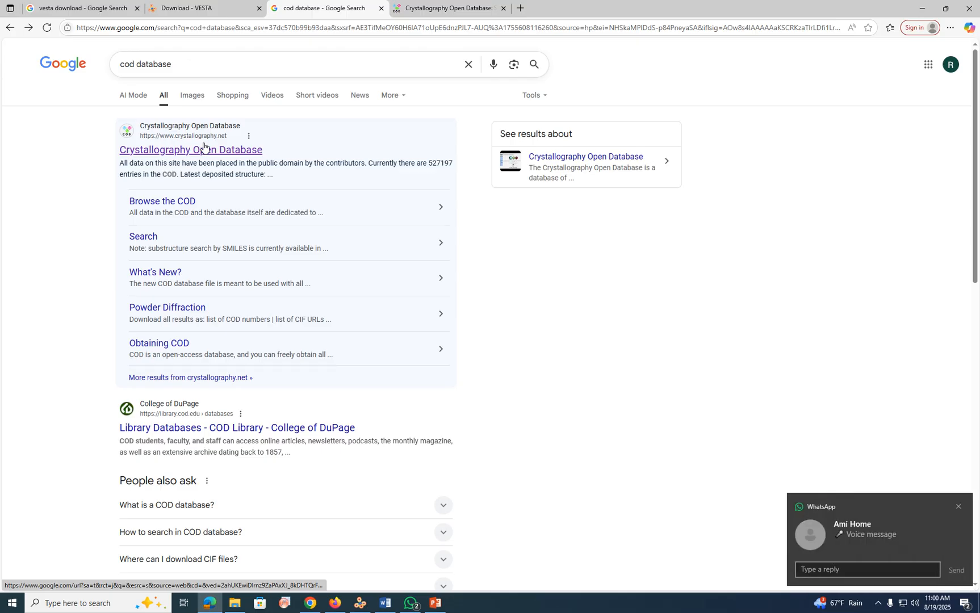
pyautogui.click(959, 508)
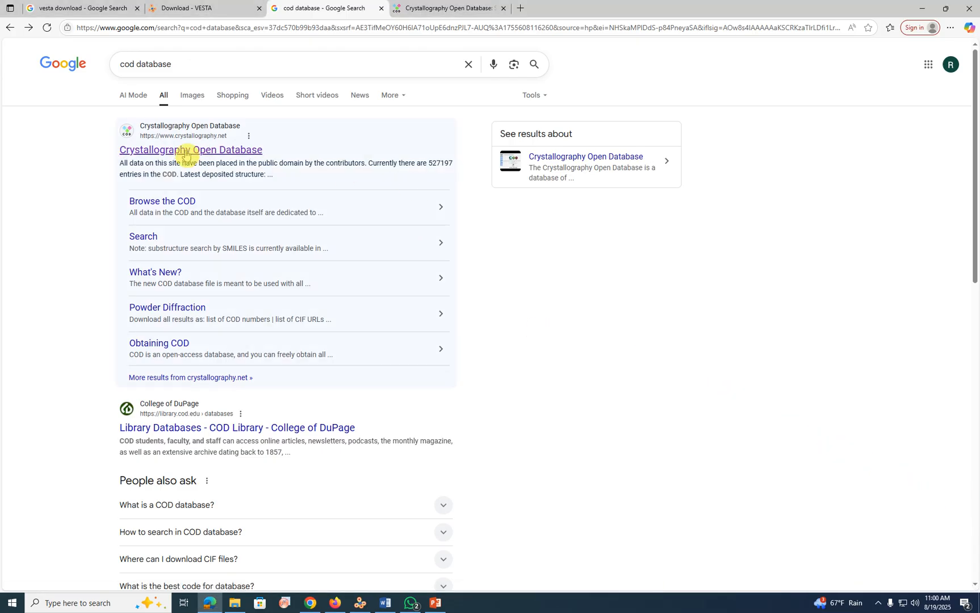
pyautogui.click(448, 8)
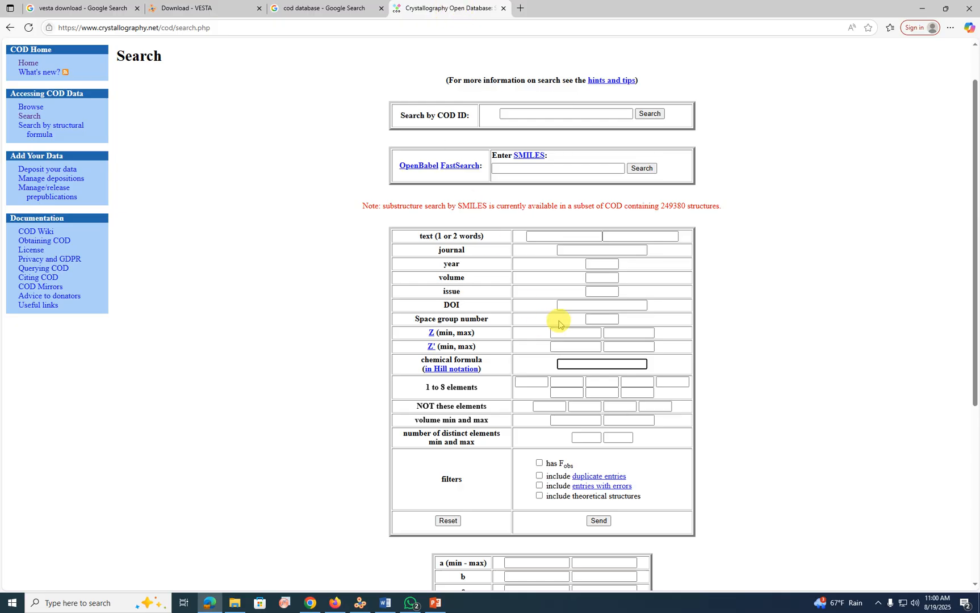
# Search the Crystallography Open Database for the chemical formula Na and download the CIF file of entry 8104233.
pyautogui.scroll(1, 372, 315)
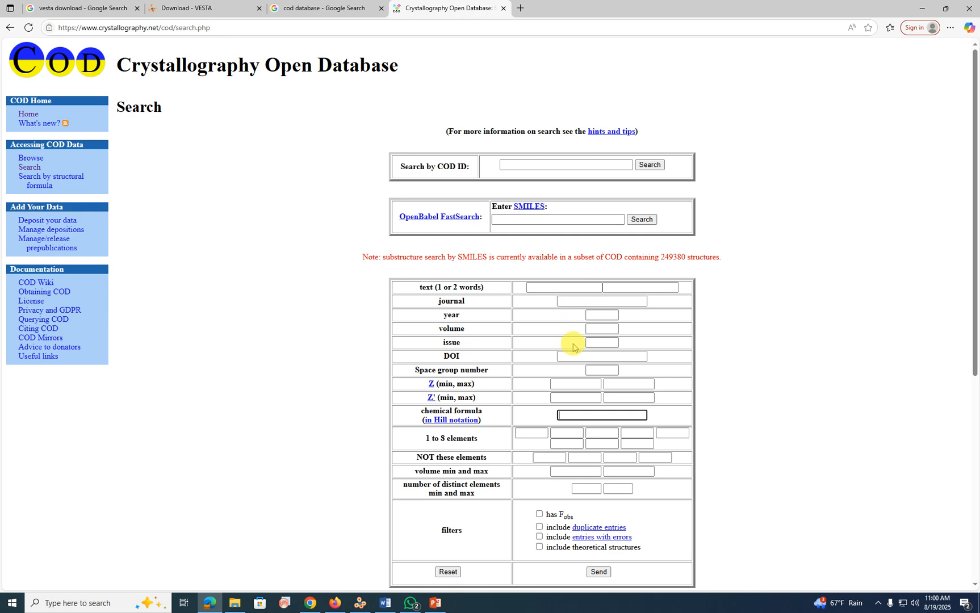
pyautogui.scroll(-2, 584, 433)
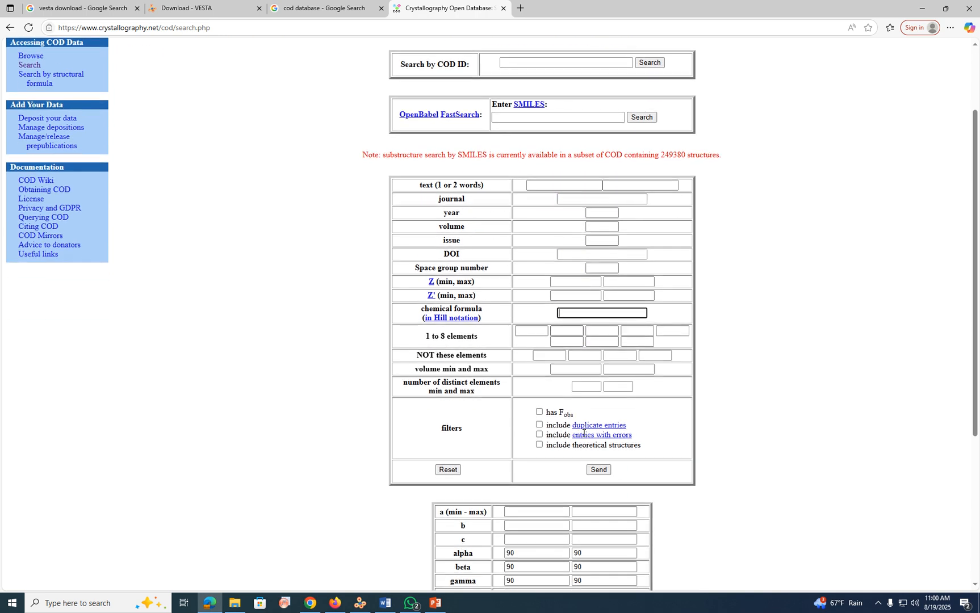
pyautogui.click(571, 311)
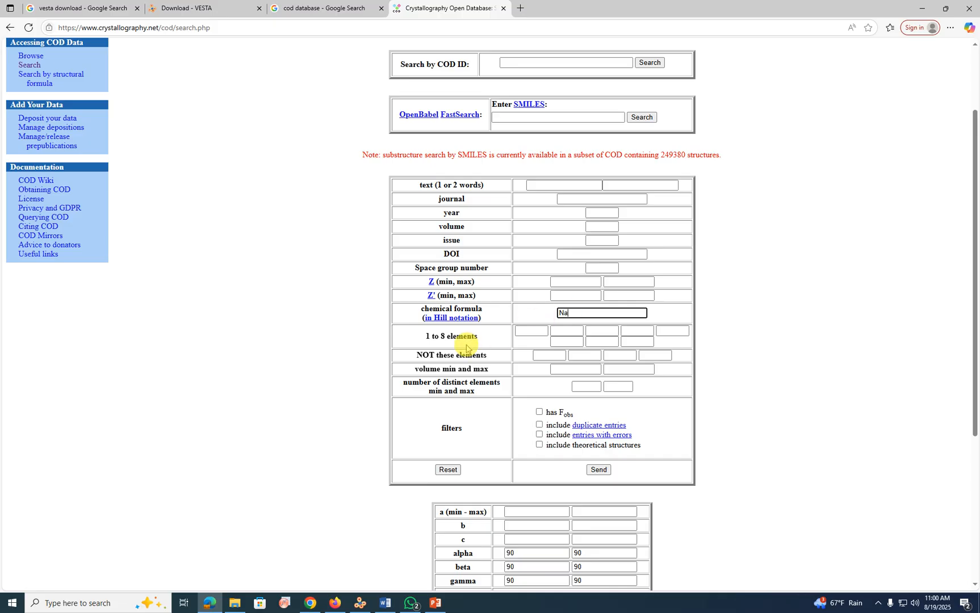
pyautogui.click(603, 473)
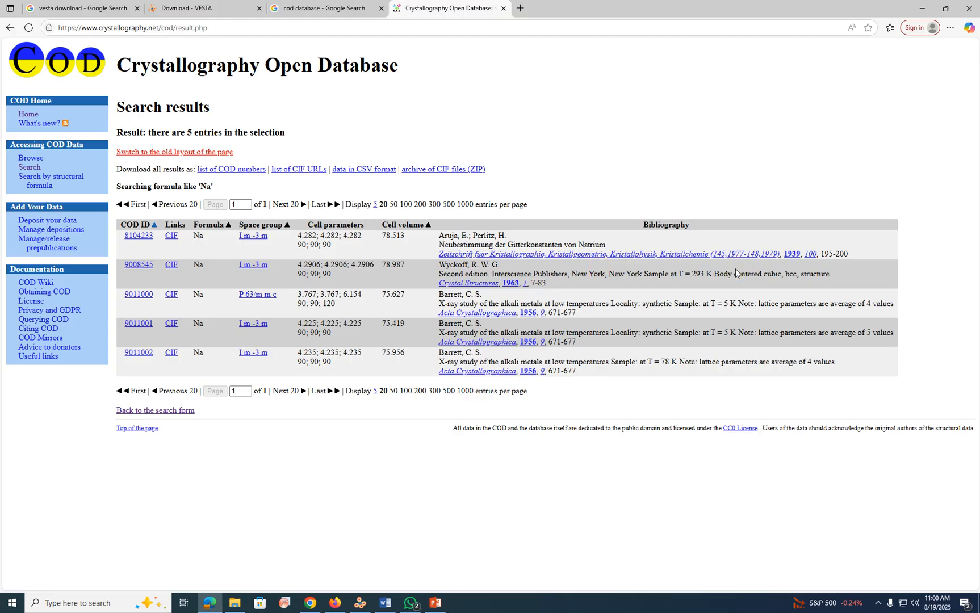
pyautogui.click(172, 238)
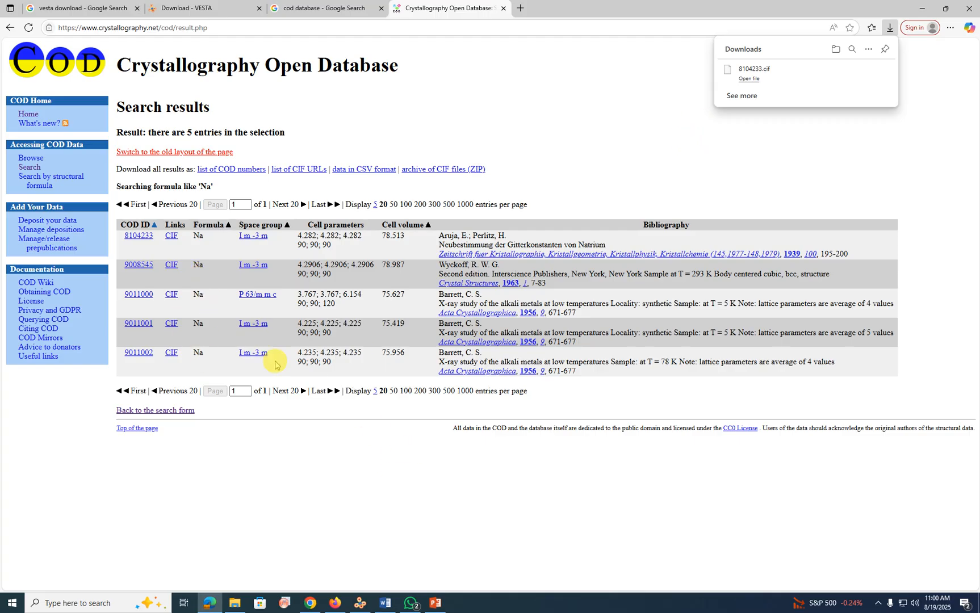
# Switch to VESTA and open the structure file NaV(PO4)2.cif from the CIF Files and Images folder.
pyautogui.click(359, 603)
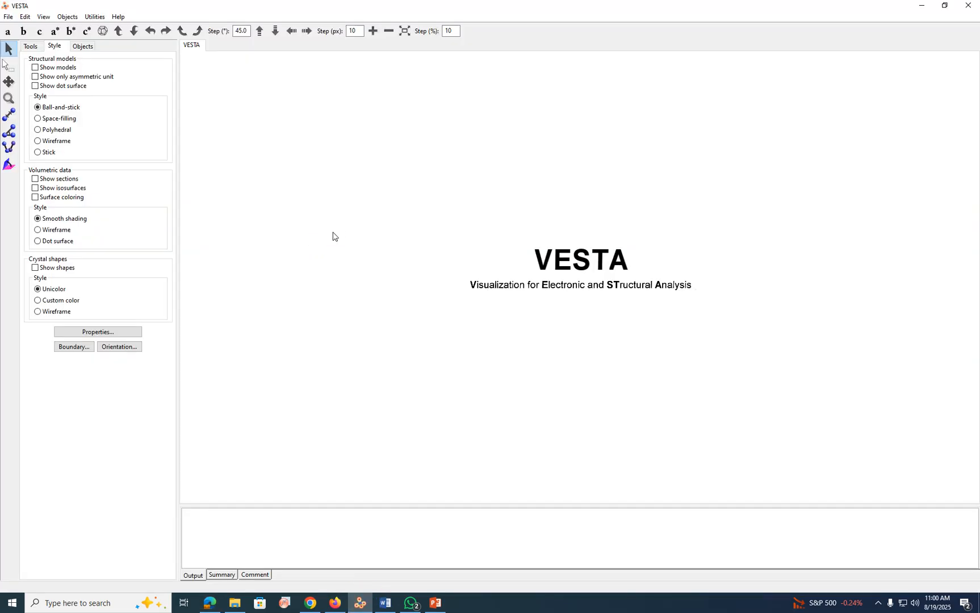
pyautogui.click(333, 237)
pyautogui.click(337, 229)
pyautogui.click(10, 19)
pyautogui.click(13, 55)
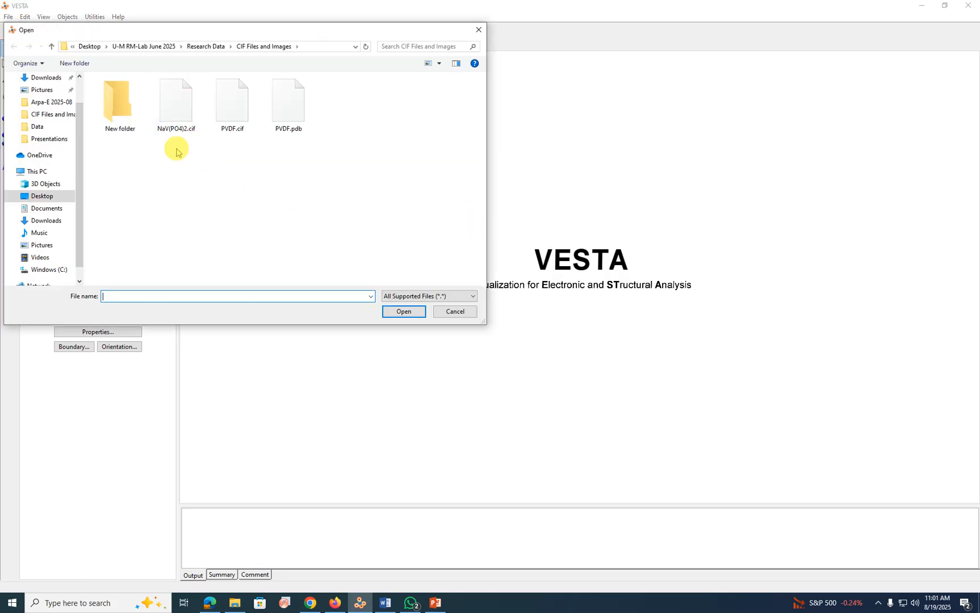
pyautogui.click(191, 126)
pyautogui.click(401, 311)
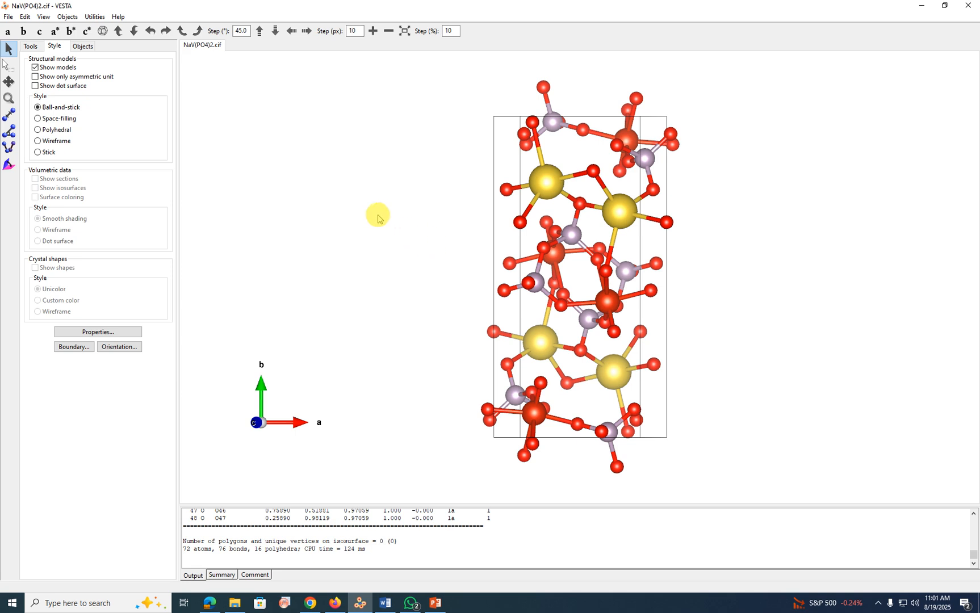
# View the NaV(PO4)2 structure along the a, b, c, a*, b* and c* axes in turn.
pyautogui.click(8, 32)
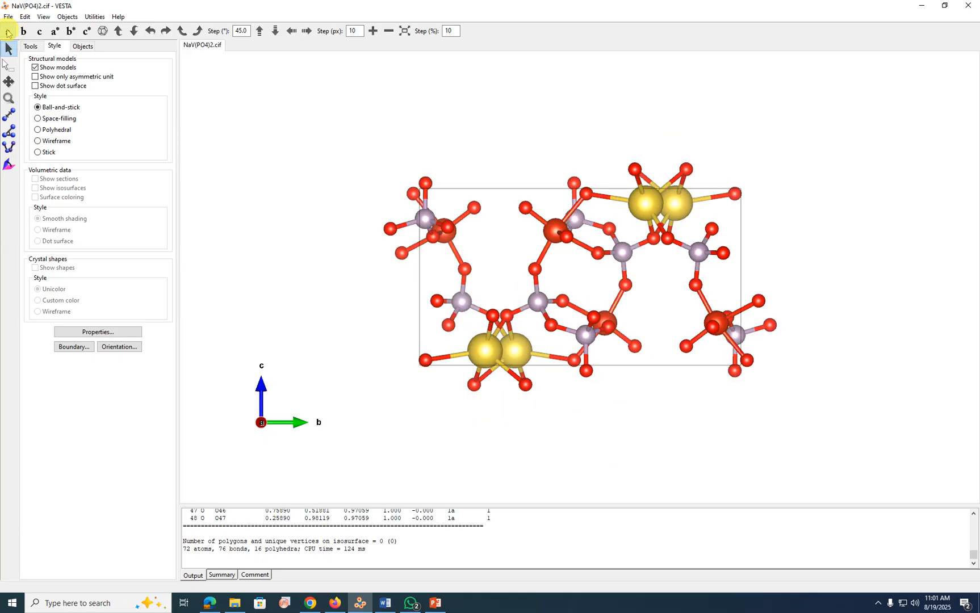
pyautogui.click(23, 32)
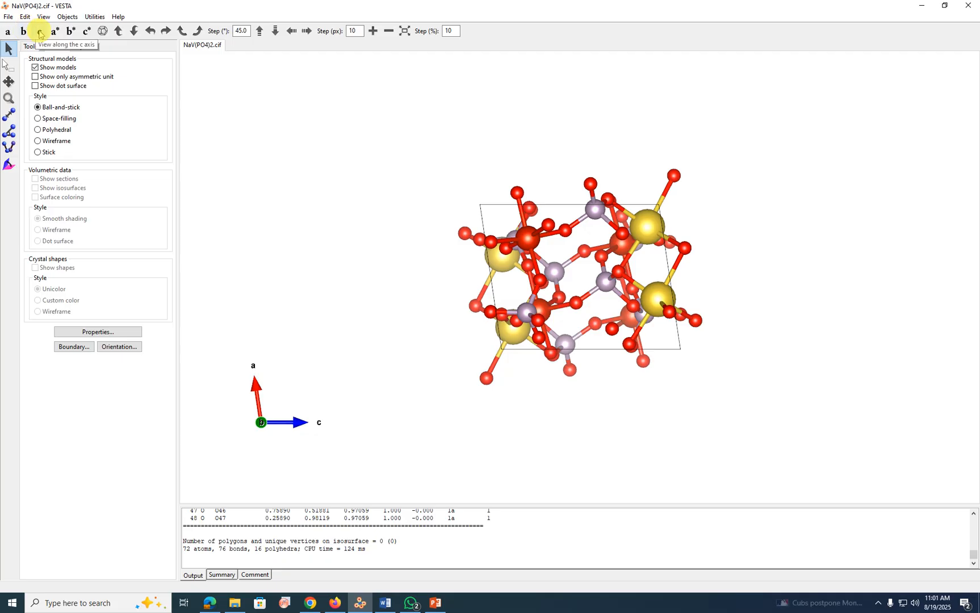
pyautogui.click(40, 33)
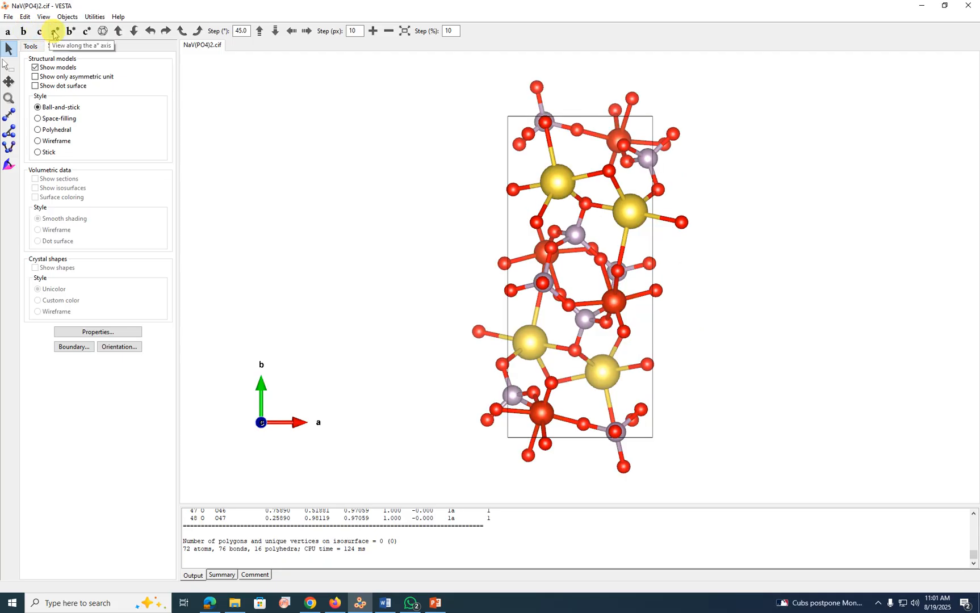
pyautogui.click(54, 33)
pyautogui.click(71, 32)
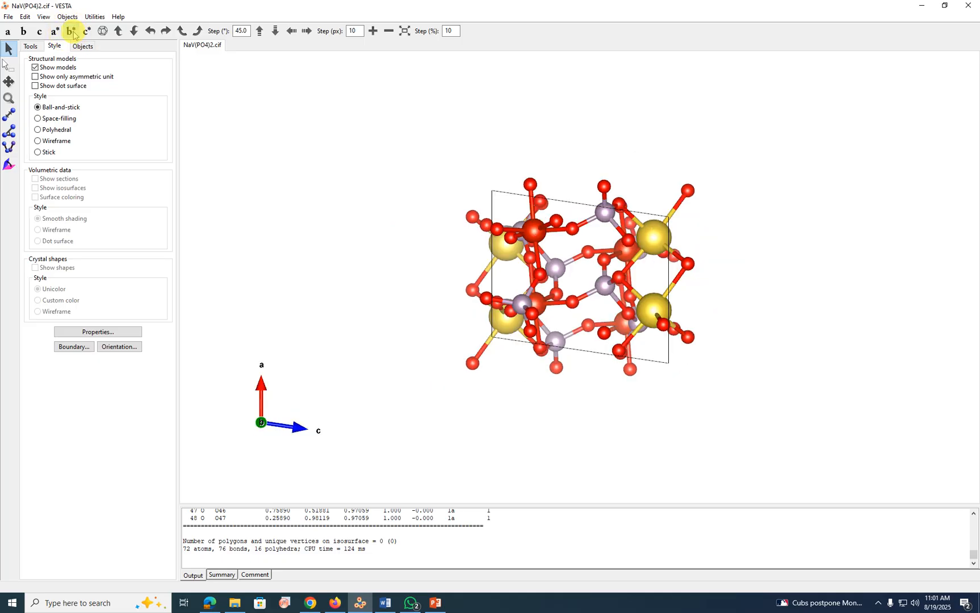
pyautogui.click(87, 33)
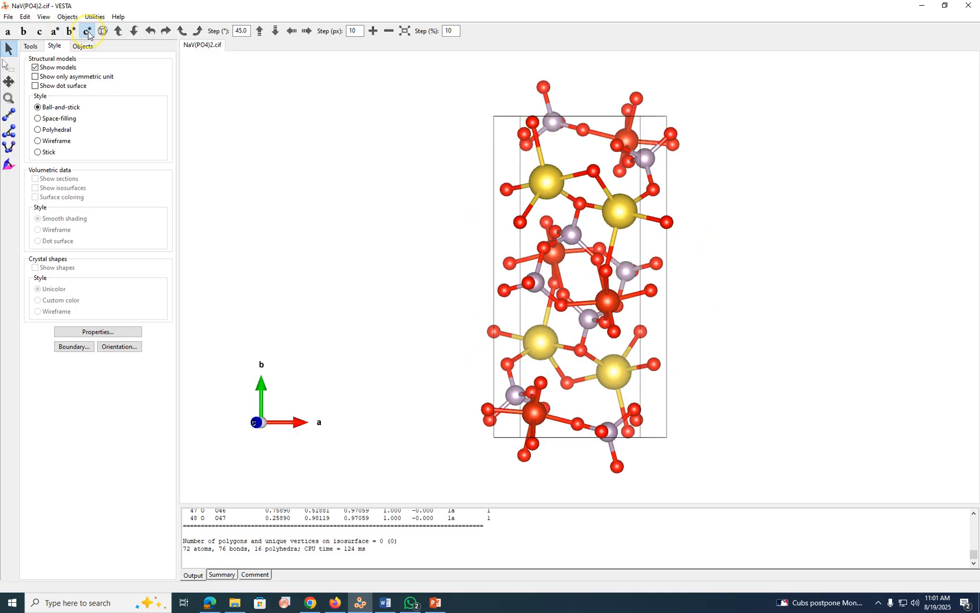
# Rotate the structure by 45° steps upward, back downward, and once leftward about the vertical axis.
pyautogui.click(118, 32)
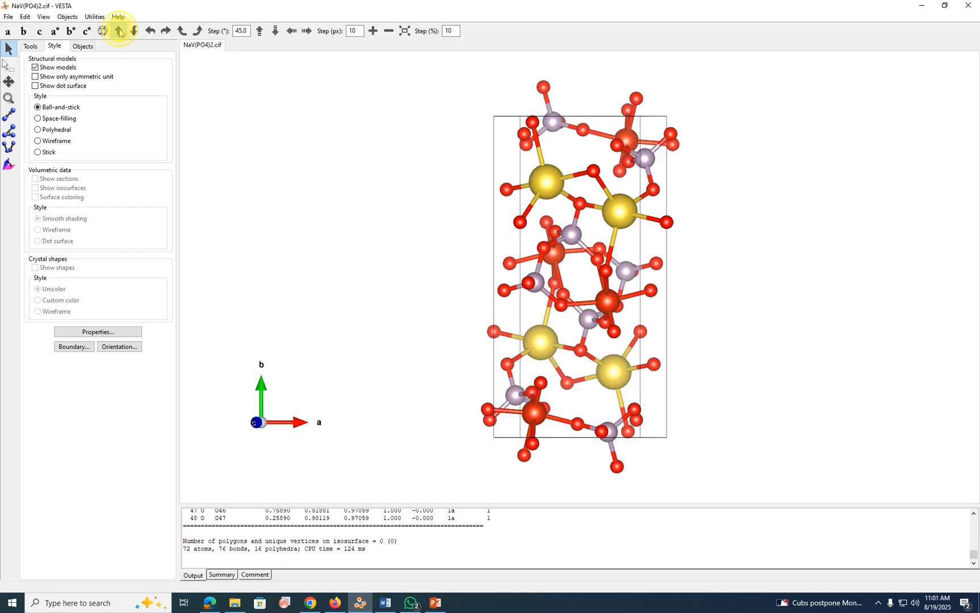
pyautogui.click(133, 33)
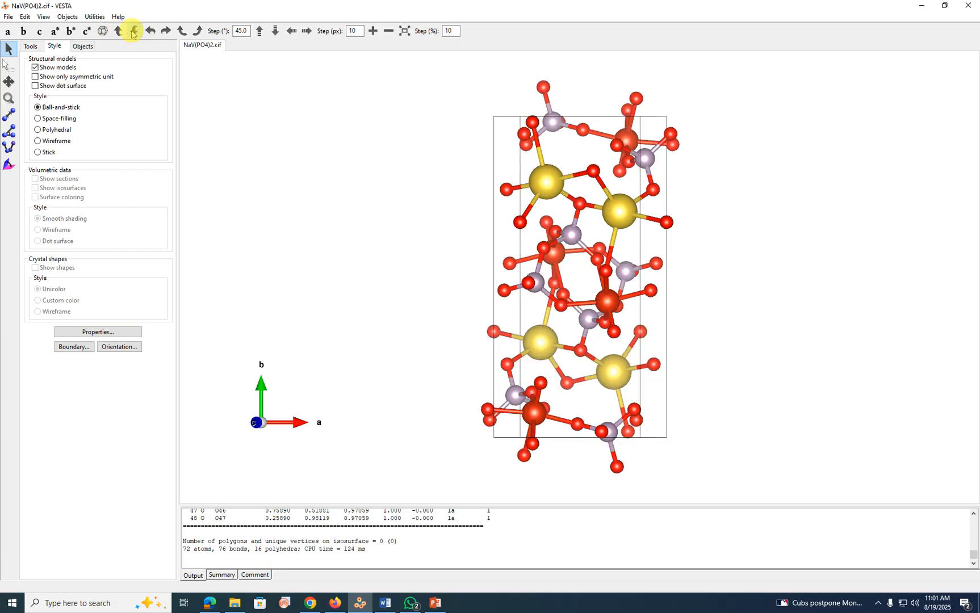
pyautogui.click(150, 32)
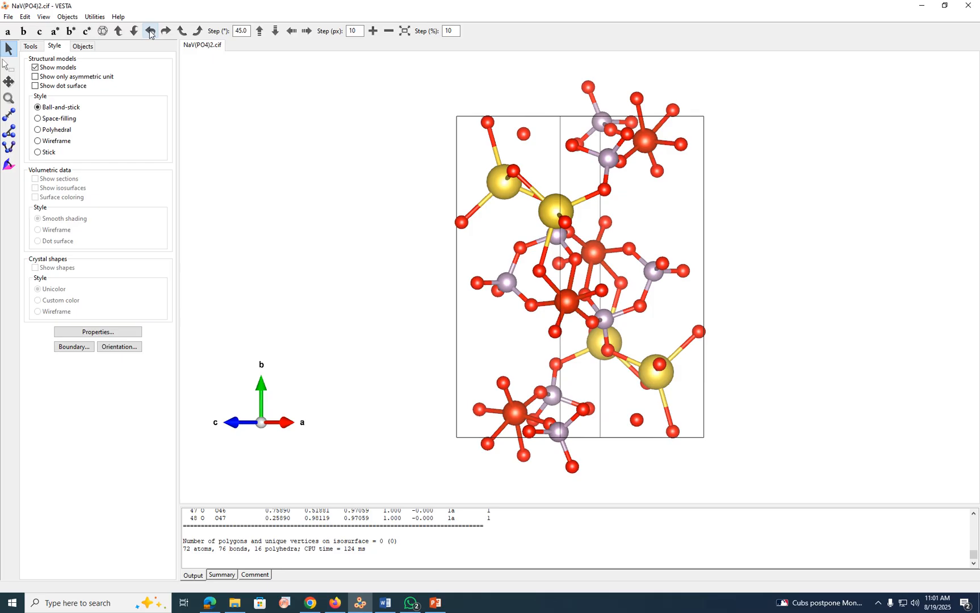
# Shift the structure in 10 px steps, three up, four down, five left and four right, and view it along the a axis.
pyautogui.click(259, 32)
pyautogui.click(260, 33)
pyautogui.click(261, 32)
pyautogui.click(275, 32)
pyautogui.click(275, 32)
pyautogui.click(275, 31)
pyautogui.click(276, 32)
pyautogui.click(289, 31)
pyautogui.click(288, 32)
pyautogui.click(288, 32)
pyautogui.click(288, 32)
pyautogui.click(288, 32)
pyautogui.click(305, 32)
pyautogui.click(305, 32)
pyautogui.click(305, 33)
pyautogui.click(306, 32)
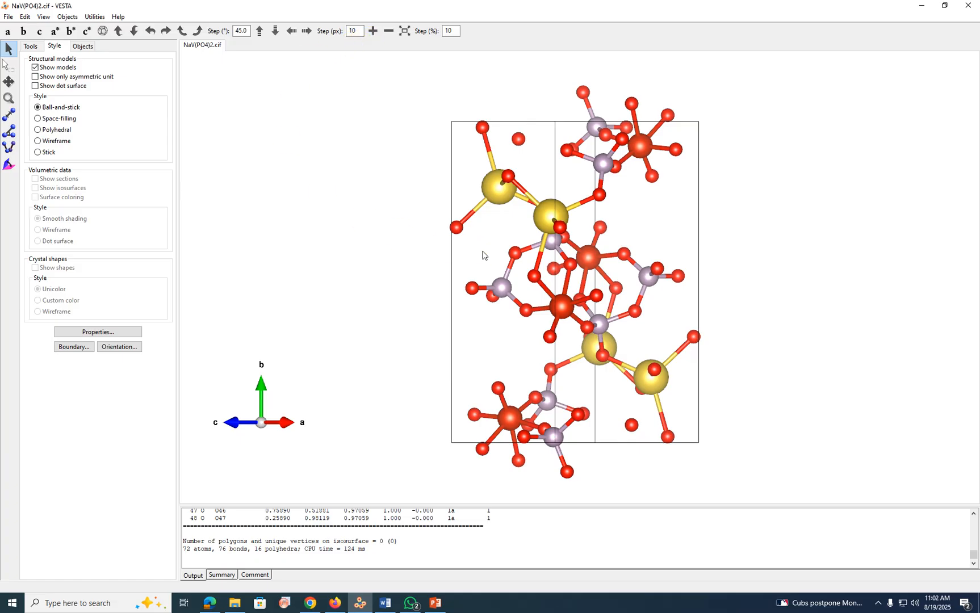
pyautogui.click(8, 30)
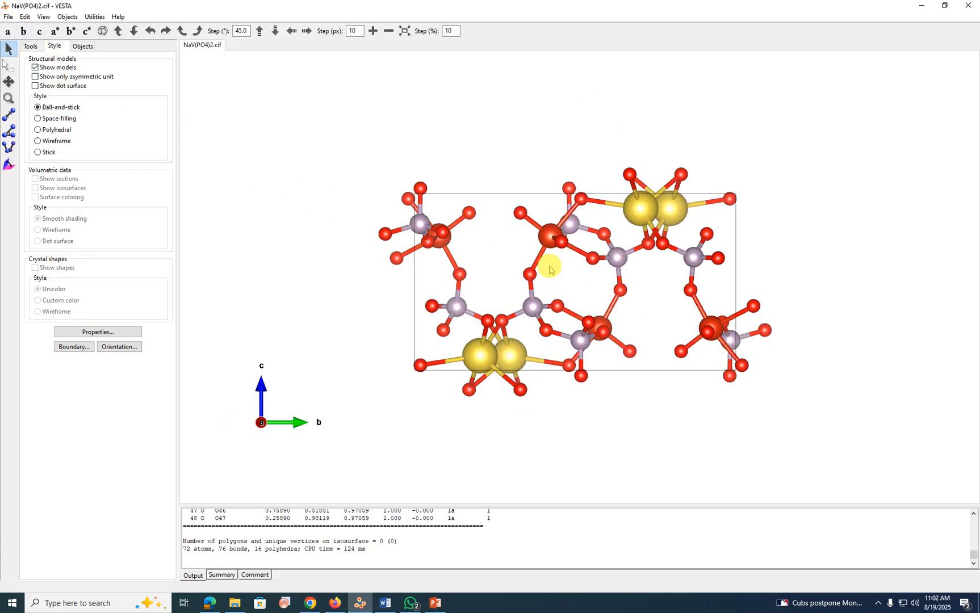
# Try the Animation rotation mode on the structure, and rotate the model freely in Drag mode.
pyautogui.click(31, 46)
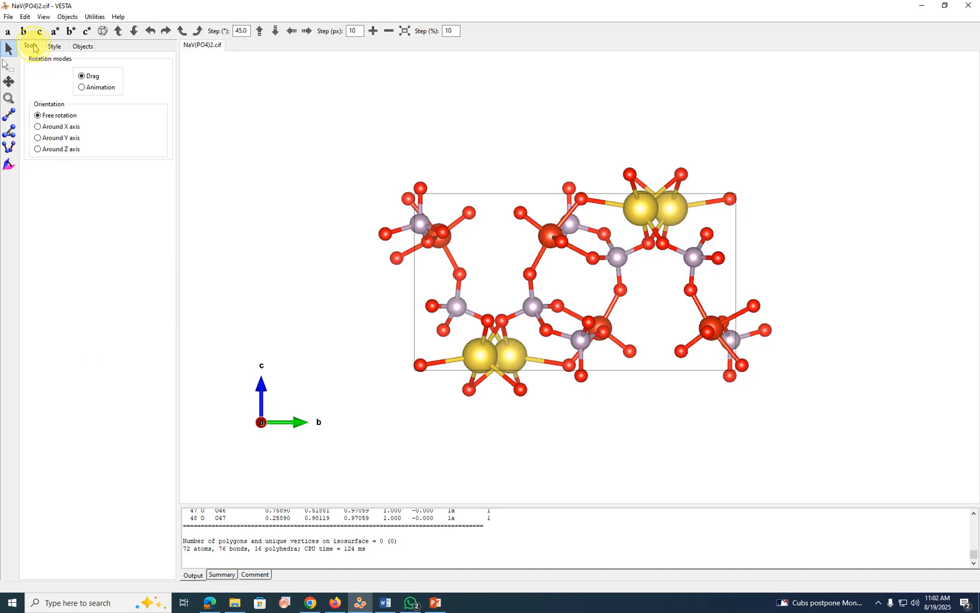
pyautogui.click(82, 88)
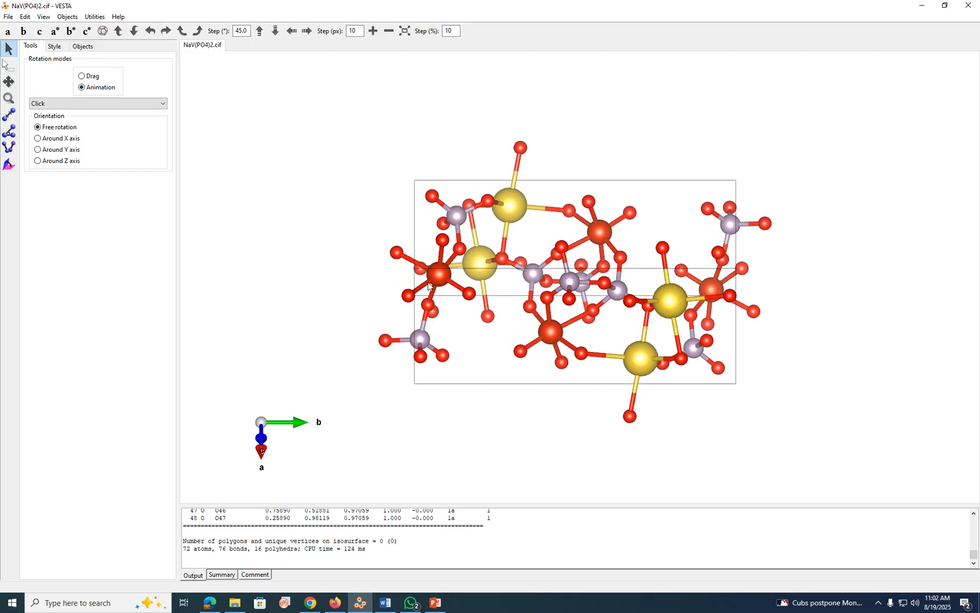
pyautogui.click(81, 76)
pyautogui.moveTo(507, 225); pyautogui.dragTo(479, 226)
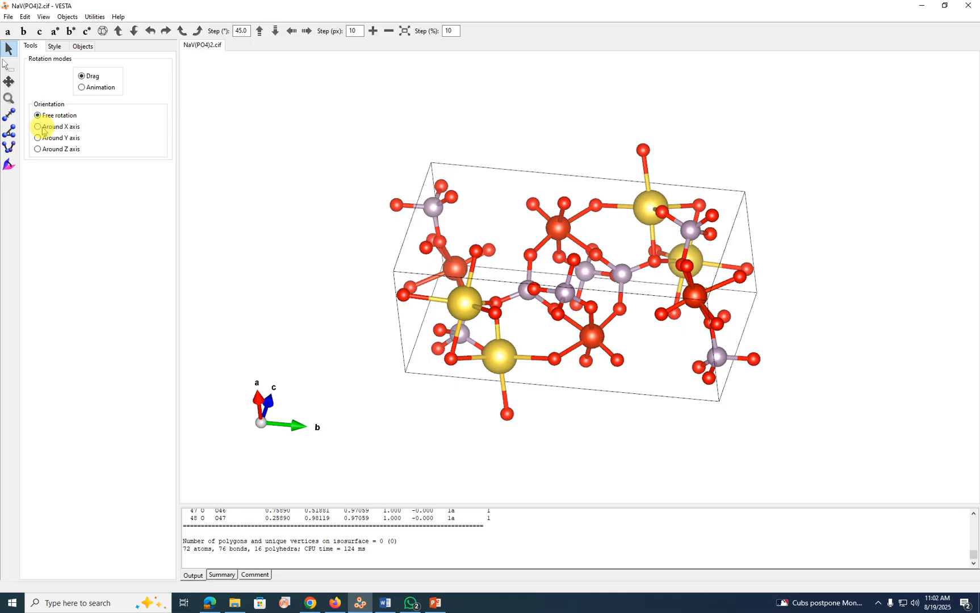
# Animate the structure's rotation around the X, Y and Z axes in turn.
pyautogui.click(83, 87)
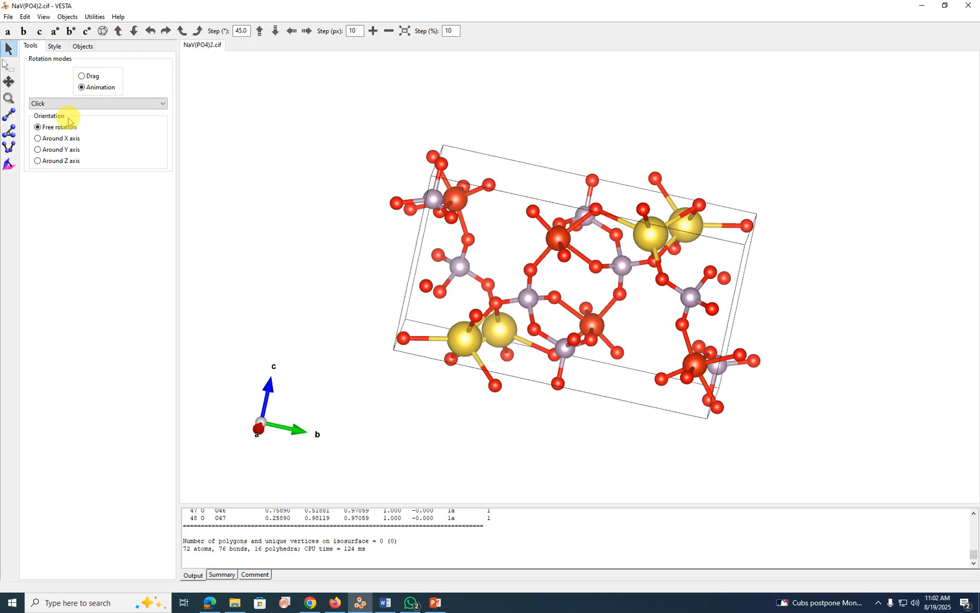
pyautogui.click(38, 138)
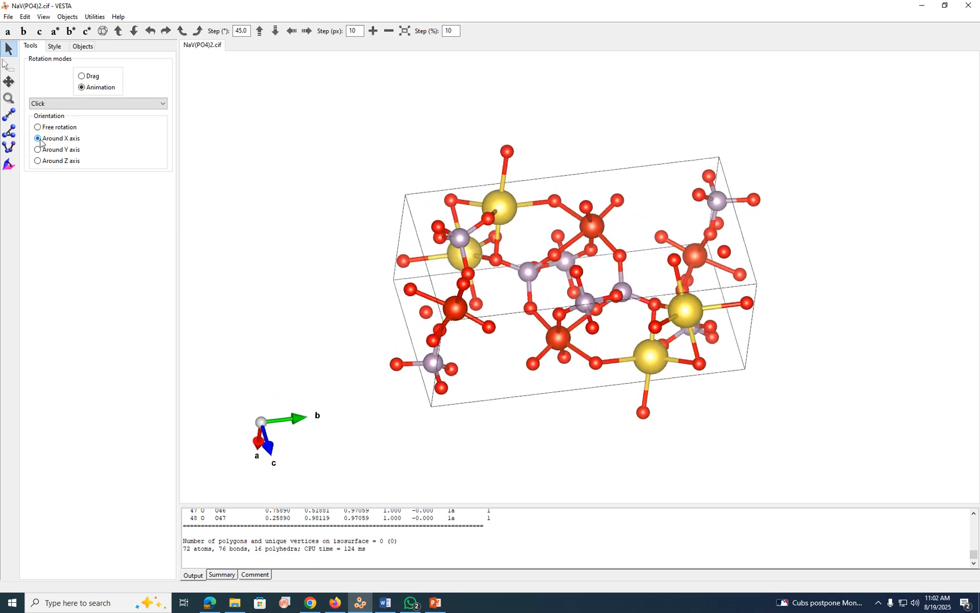
pyautogui.click(38, 150)
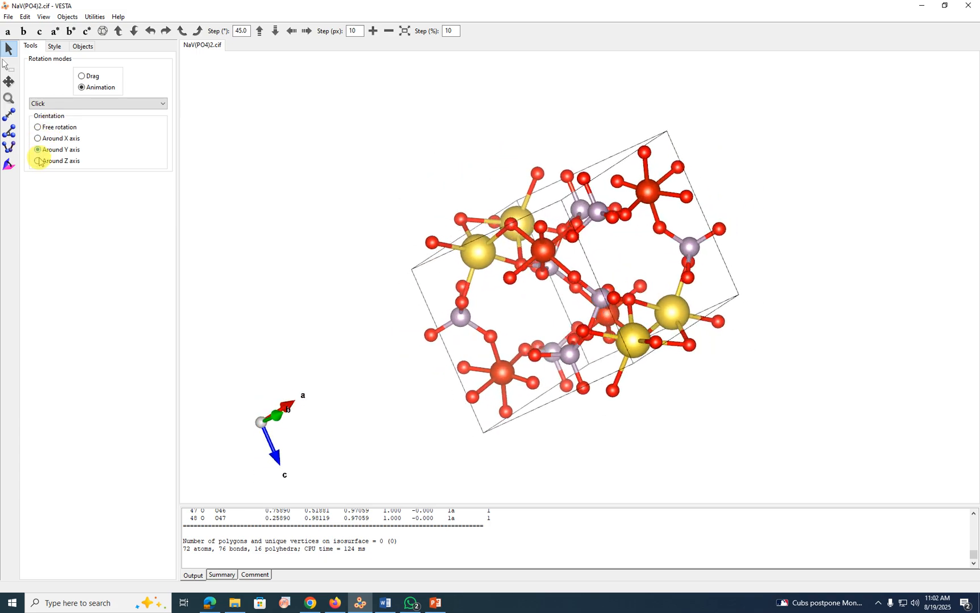
pyautogui.click(38, 161)
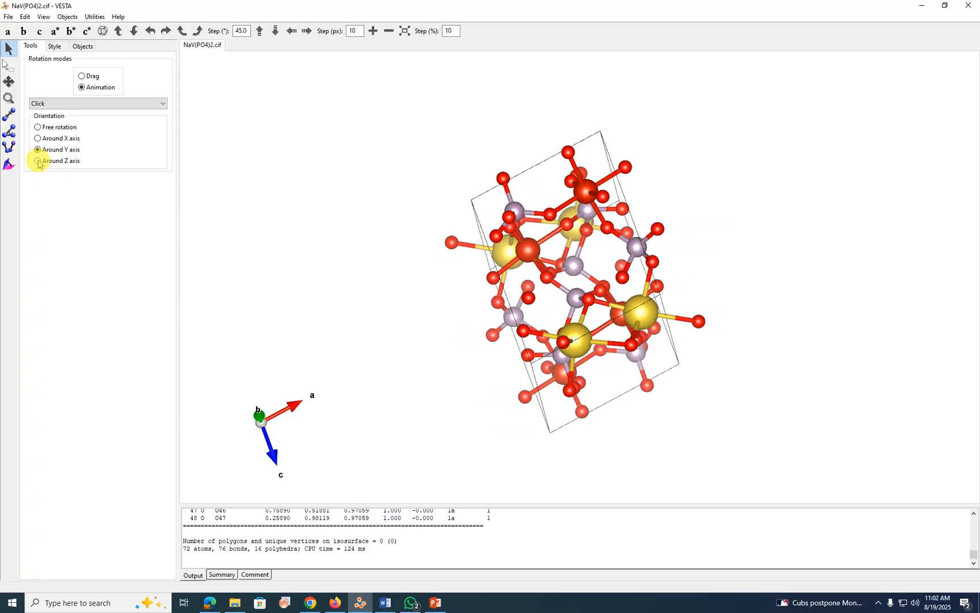
# Restore Free rotation in Drag mode and display the structure's style options.
pyautogui.click(38, 128)
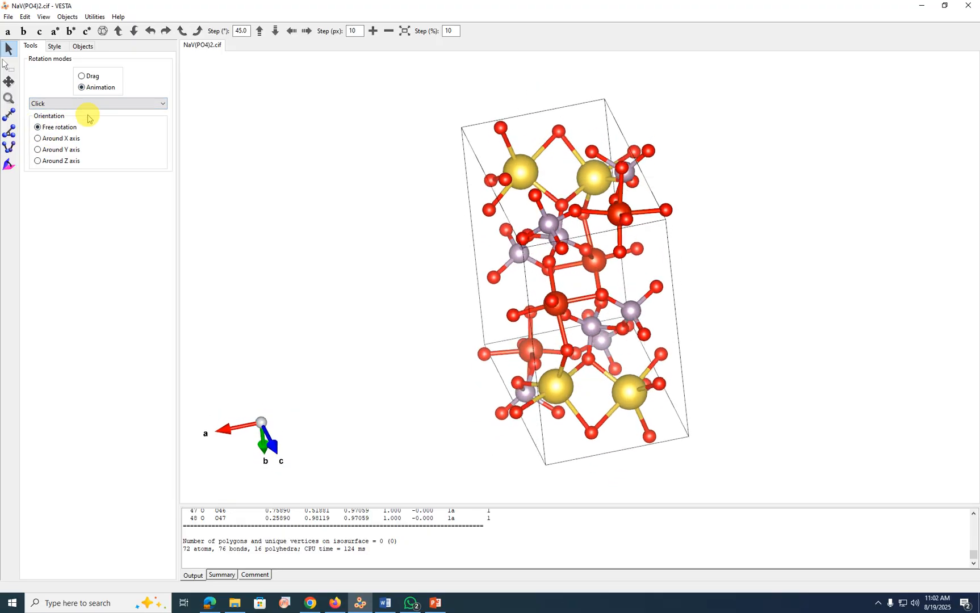
pyautogui.click(83, 76)
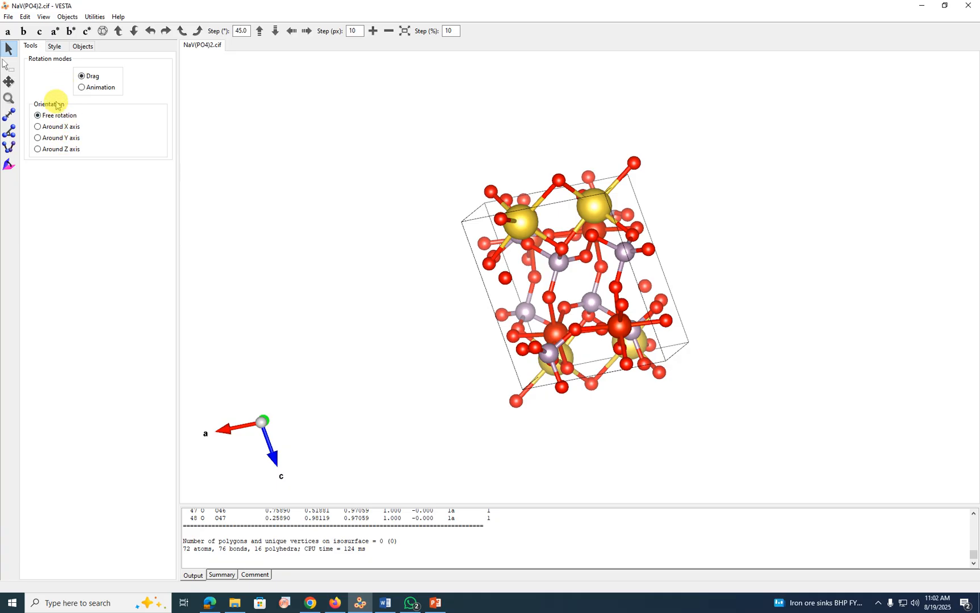
pyautogui.click(55, 47)
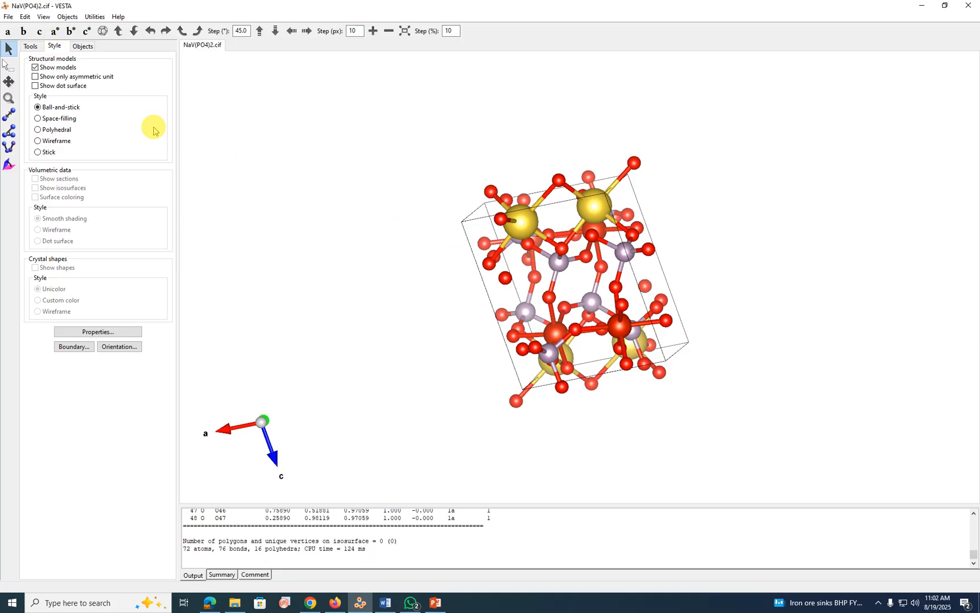
# View the structure along the a axis, and hide the structural models and show them again.
pyautogui.click(8, 31)
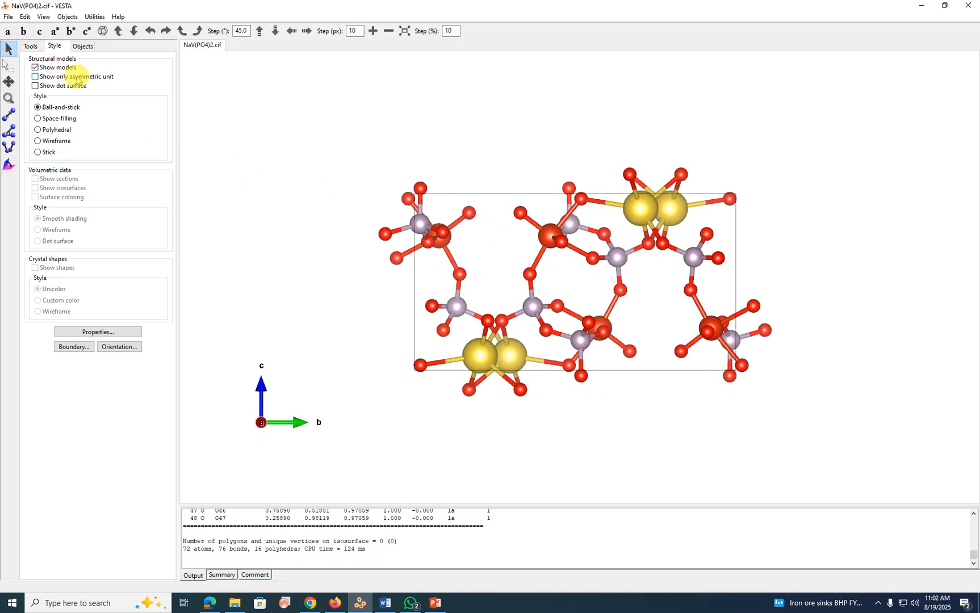
pyautogui.click(34, 68)
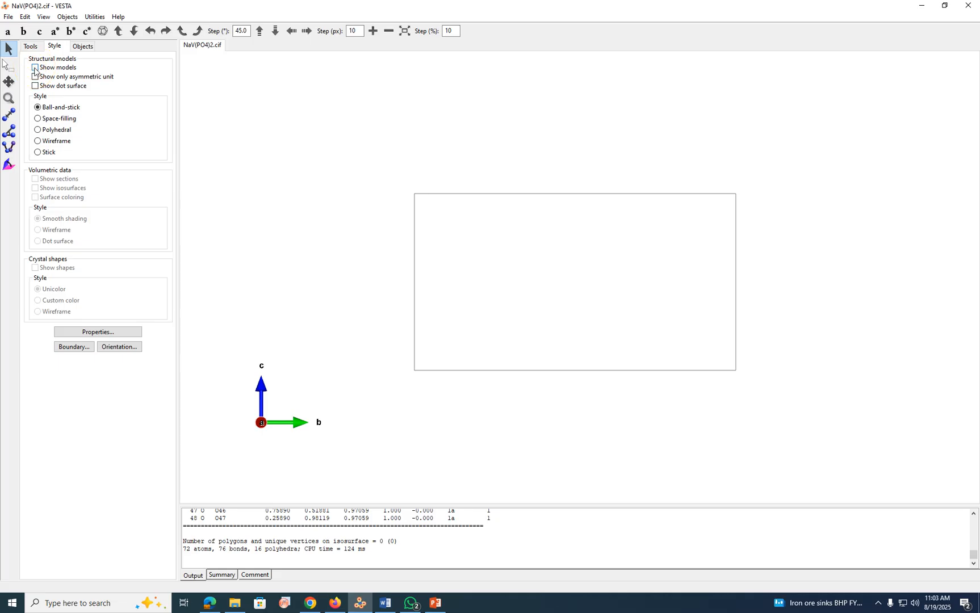
pyautogui.click(35, 67)
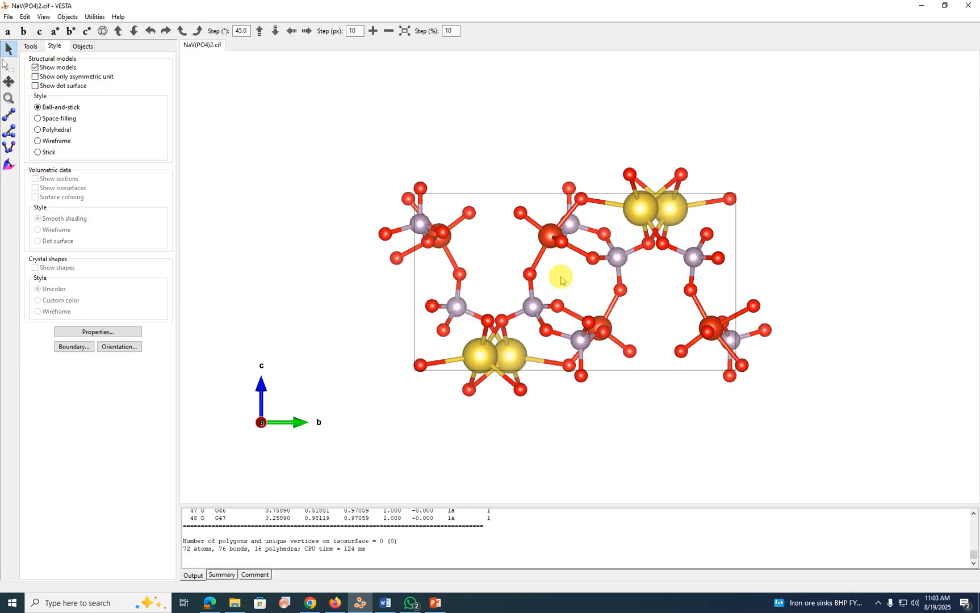
# Try the asymmetric-unit-only and dot surface displays on the structure, and turn them off again.
pyautogui.click(35, 77)
pyautogui.click(34, 87)
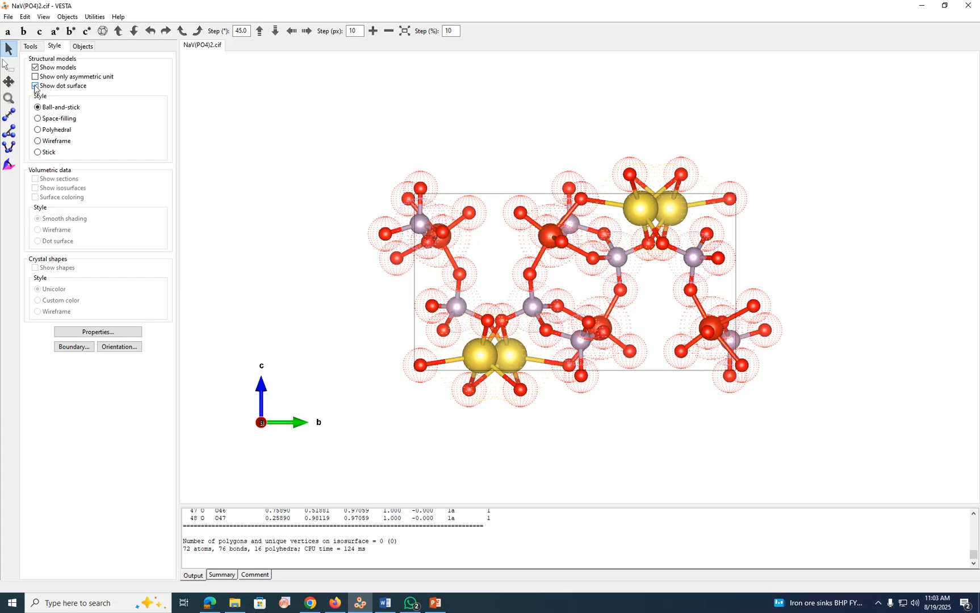
pyautogui.click(35, 86)
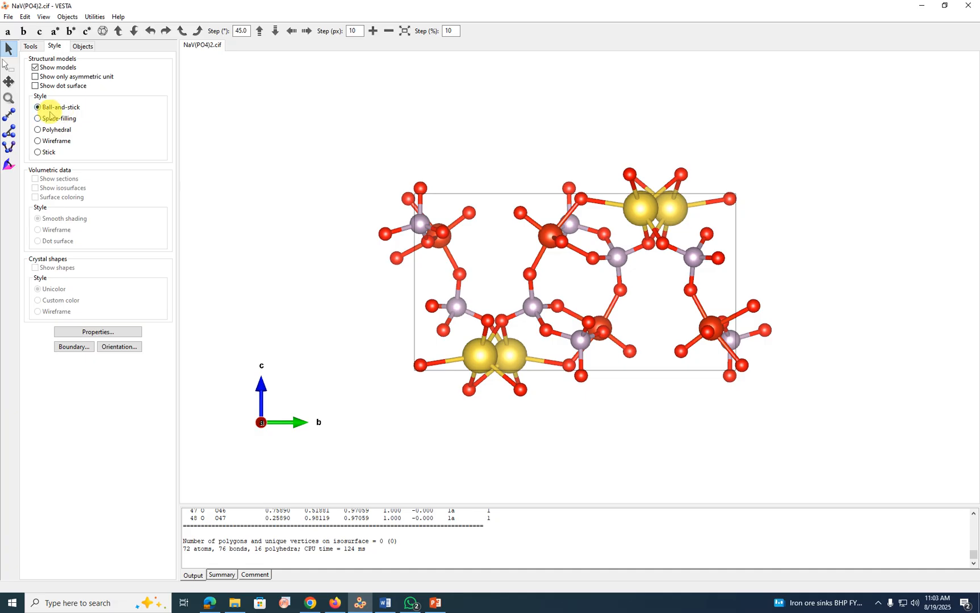
# Compare the Ball-and-stick, Space-filling, Polyhedral, Wireframe and Stick styles on the structure, finishing with Polyhedral.
pyautogui.click(47, 111)
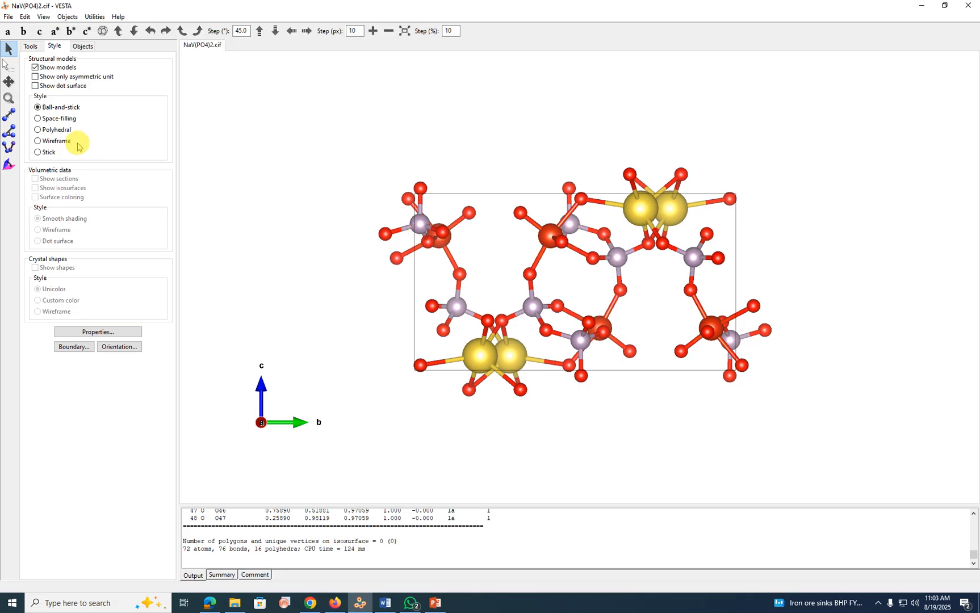
pyautogui.click(38, 119)
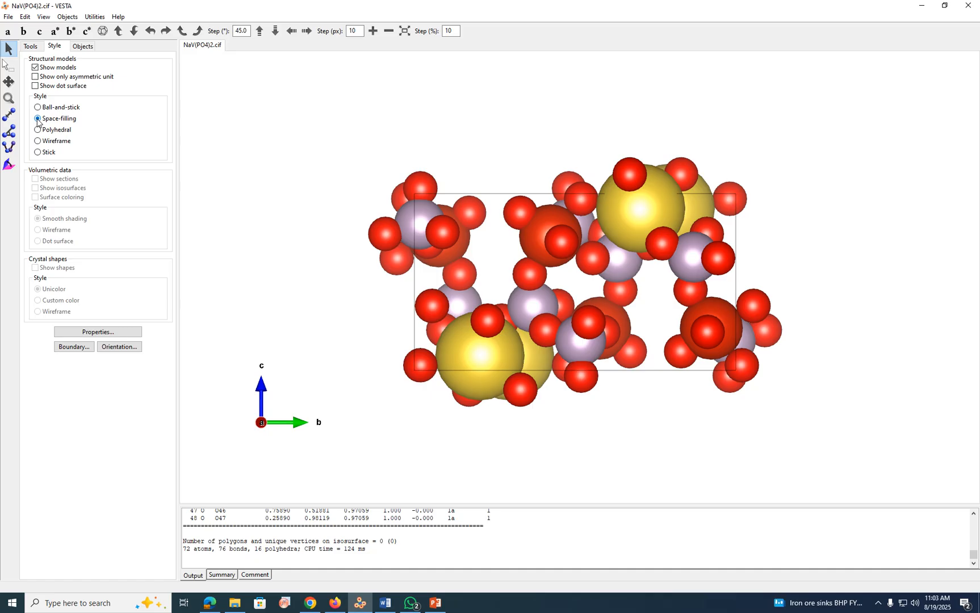
pyautogui.click(38, 108)
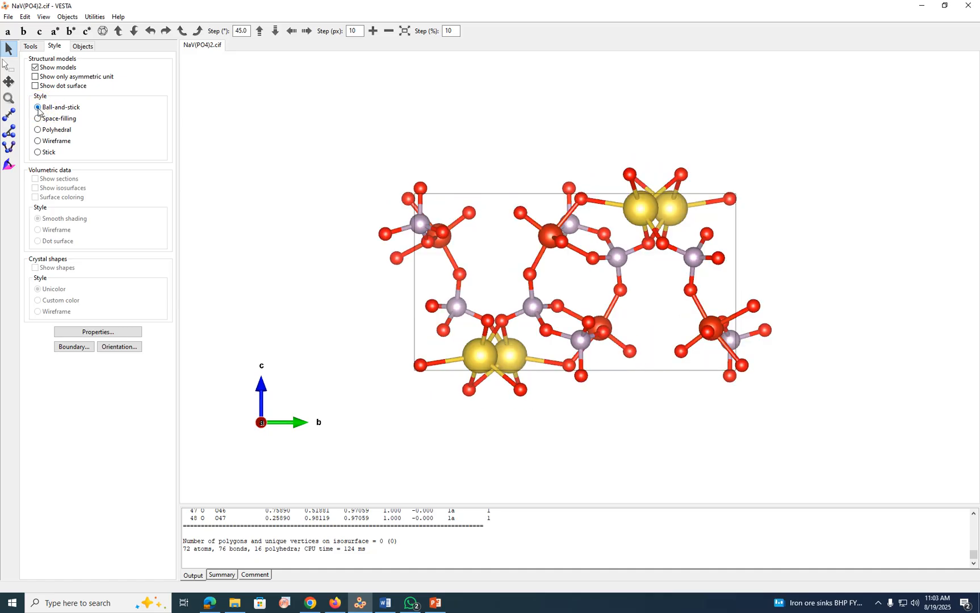
pyautogui.click(38, 118)
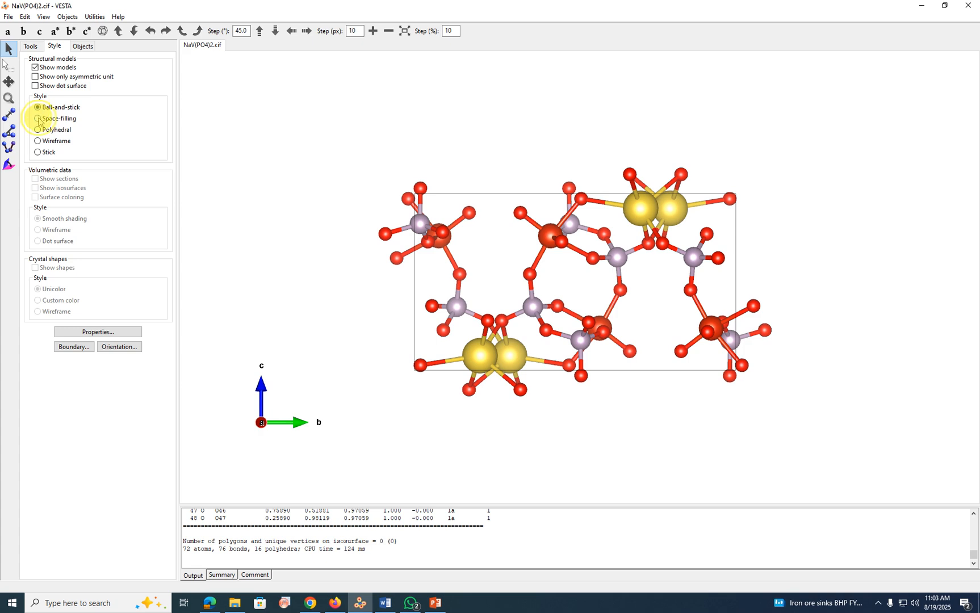
pyautogui.click(39, 130)
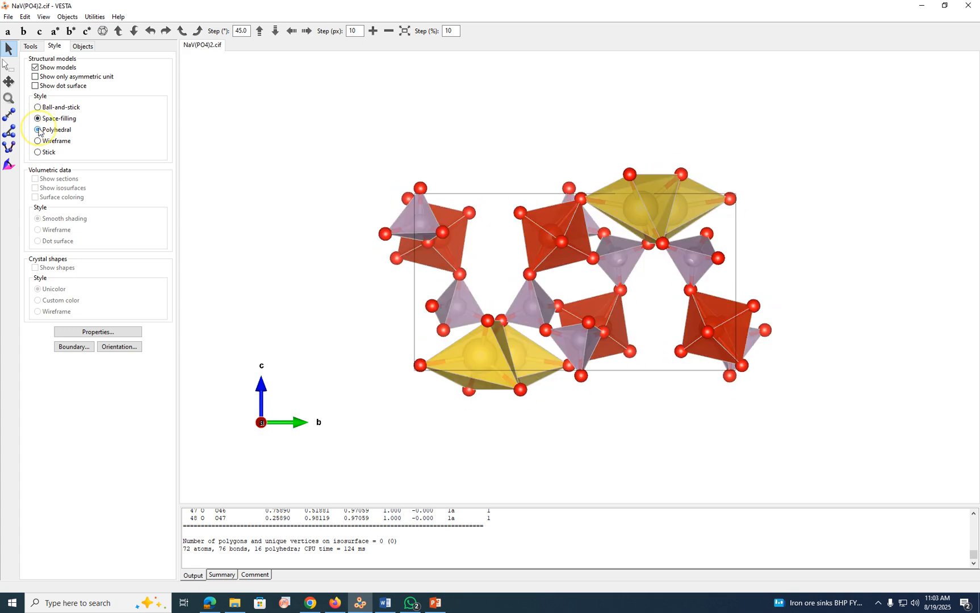
pyautogui.click(39, 130)
pyautogui.click(38, 142)
pyautogui.click(38, 152)
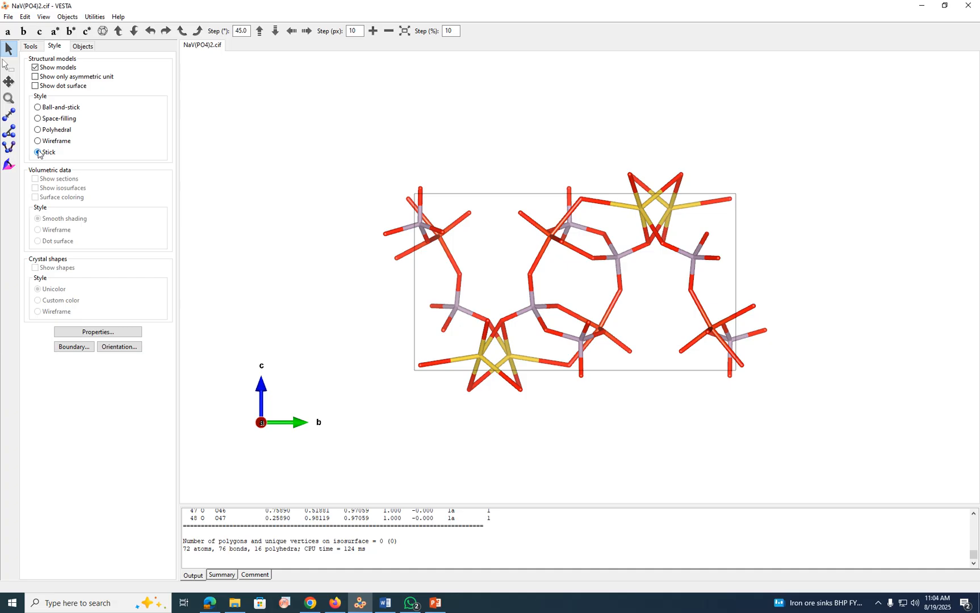
pyautogui.click(38, 109)
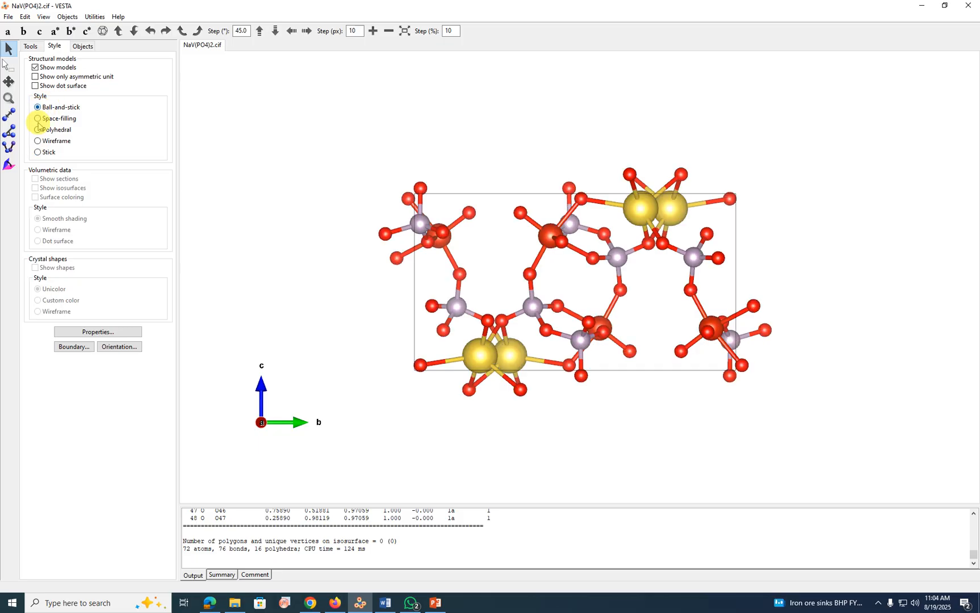
pyautogui.click(38, 130)
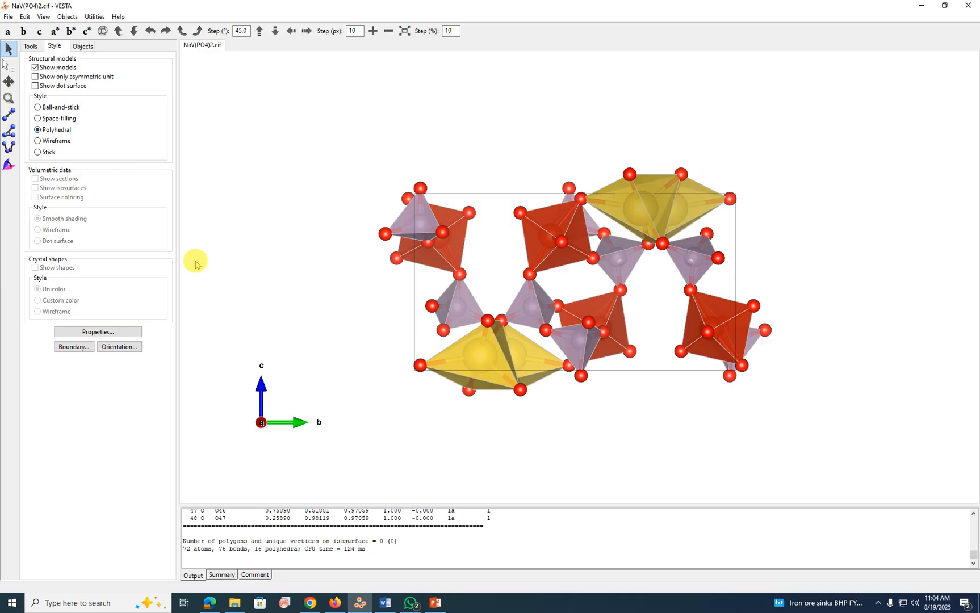
# Try the unit cell line options Do not show, Single unit cell and All unit cells in the structure's properties, finishing with Do not show.
pyautogui.click(81, 335)
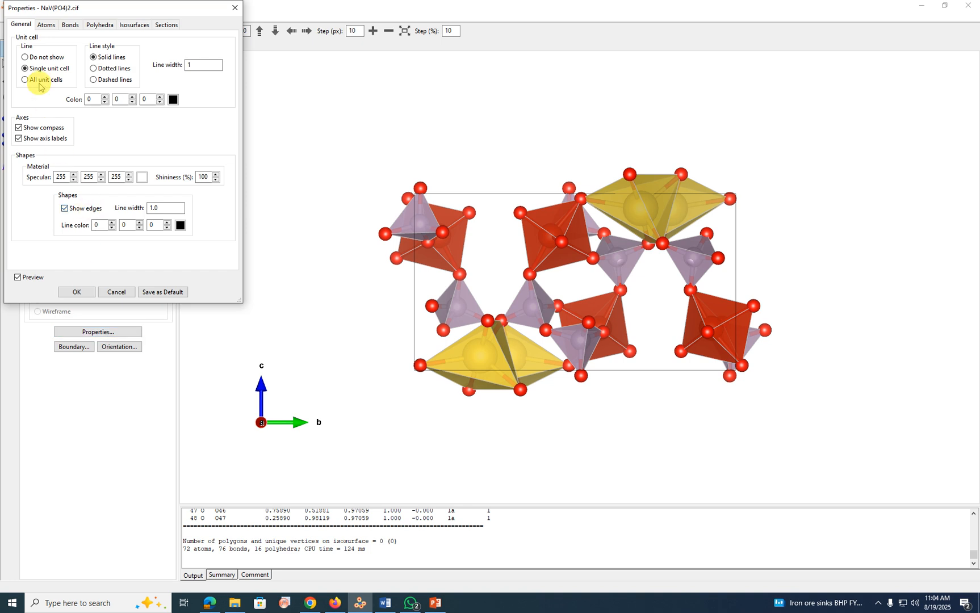
pyautogui.click(25, 57)
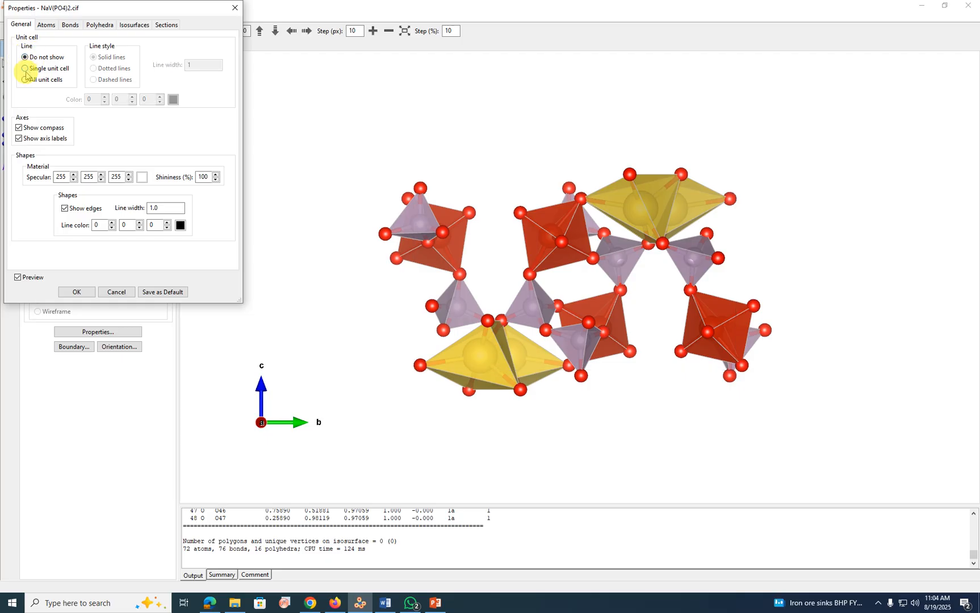
pyautogui.click(26, 80)
pyautogui.click(26, 58)
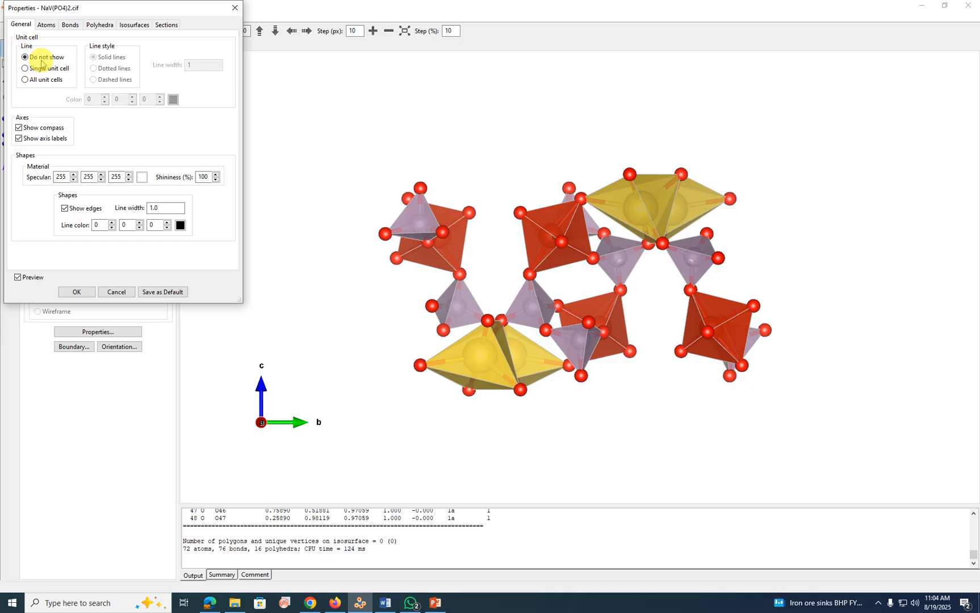
pyautogui.click(25, 69)
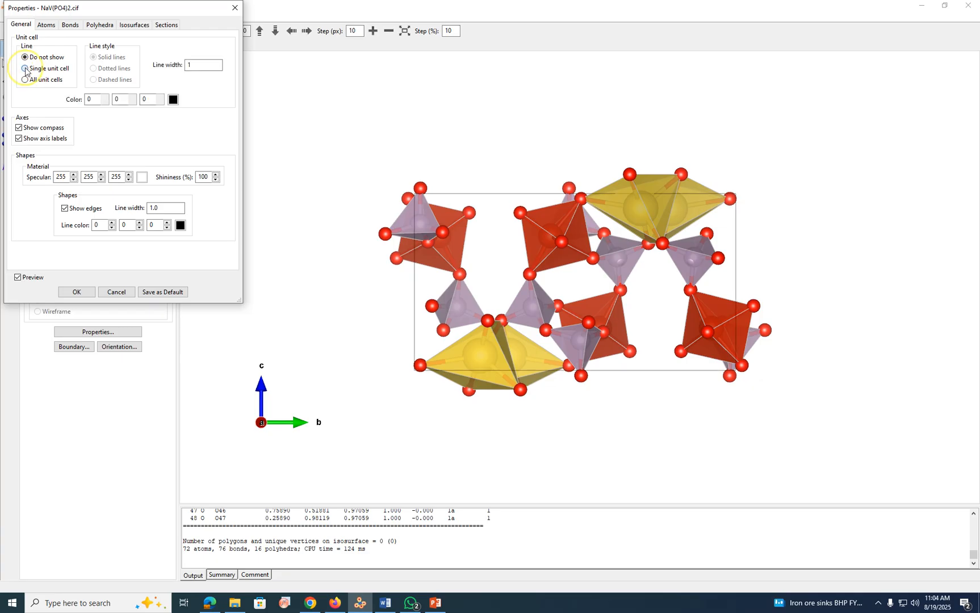
pyautogui.click(32, 59)
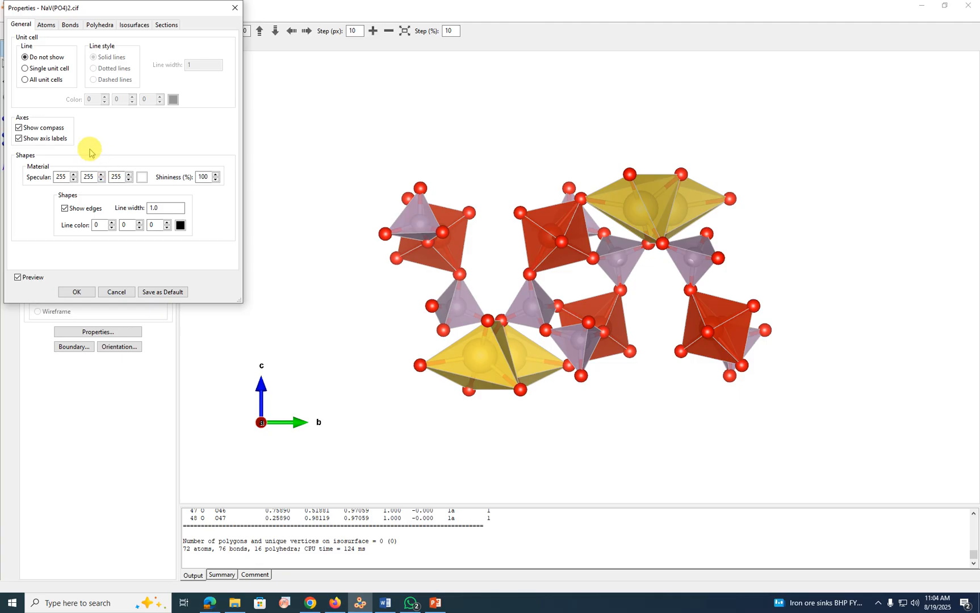
pyautogui.click(180, 227)
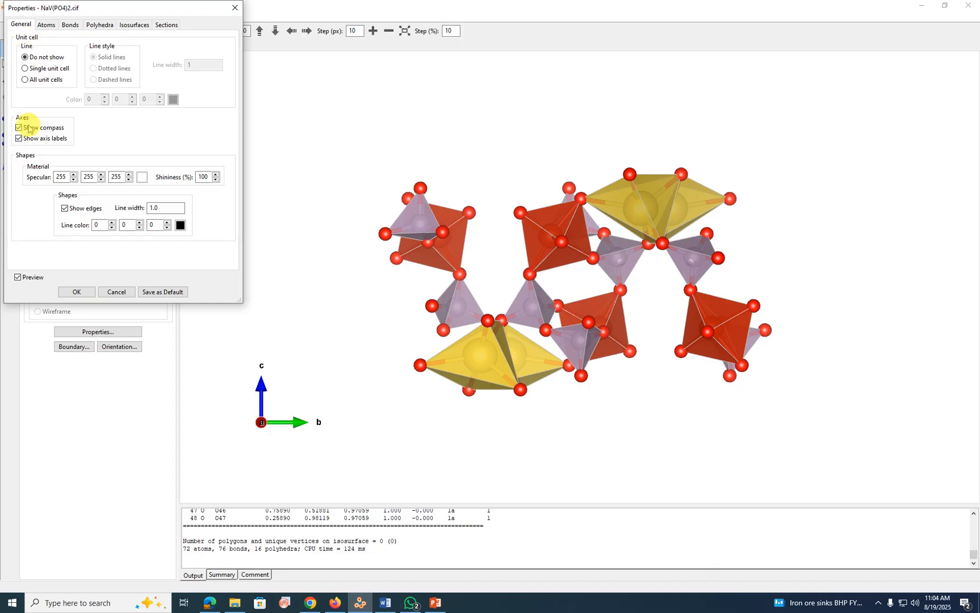
# Try a dark purple colour (RGB 64, 0, 64) for the Na atoms and cancel the property changes.
pyautogui.click(46, 25)
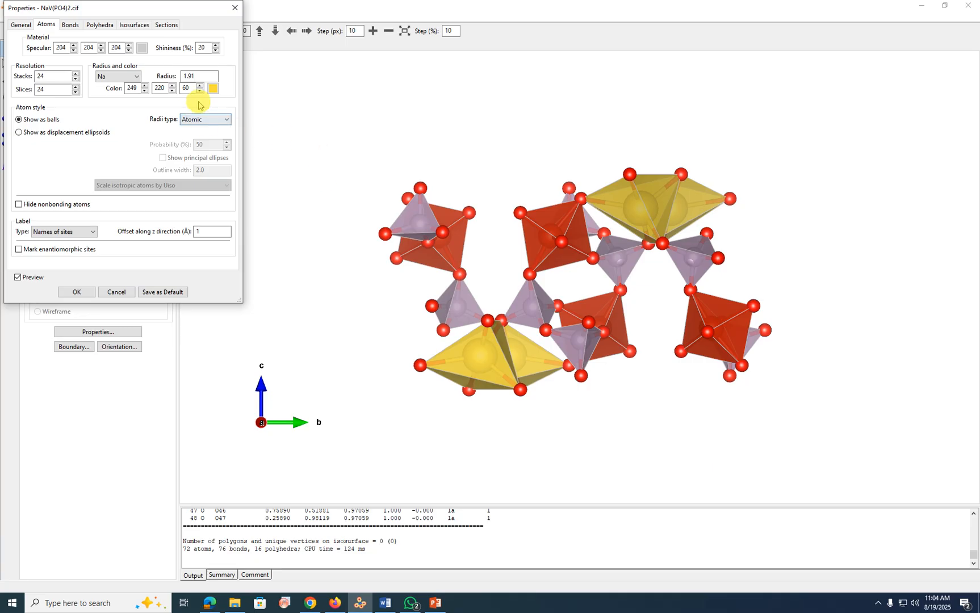
pyautogui.click(213, 89)
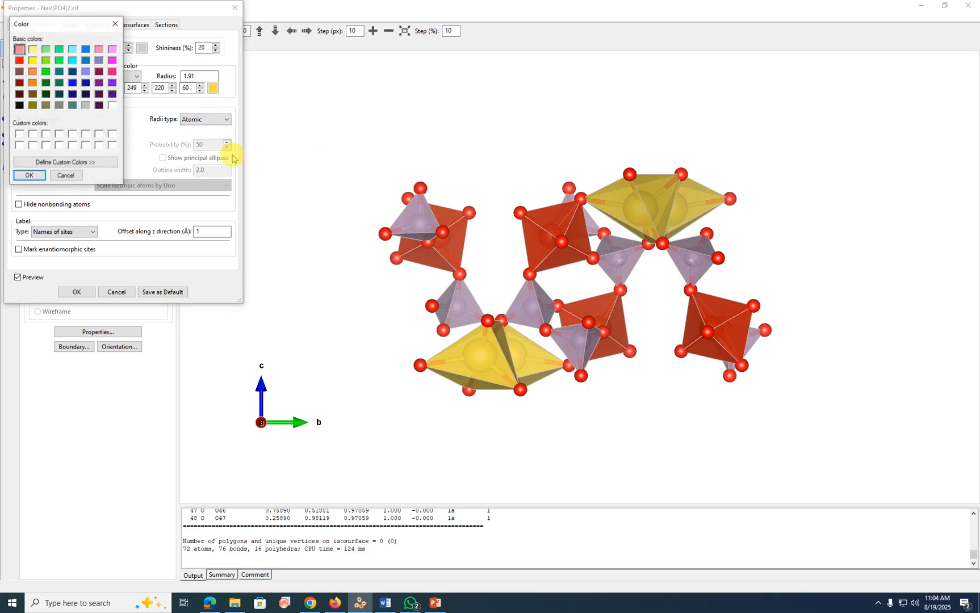
pyautogui.click(98, 106)
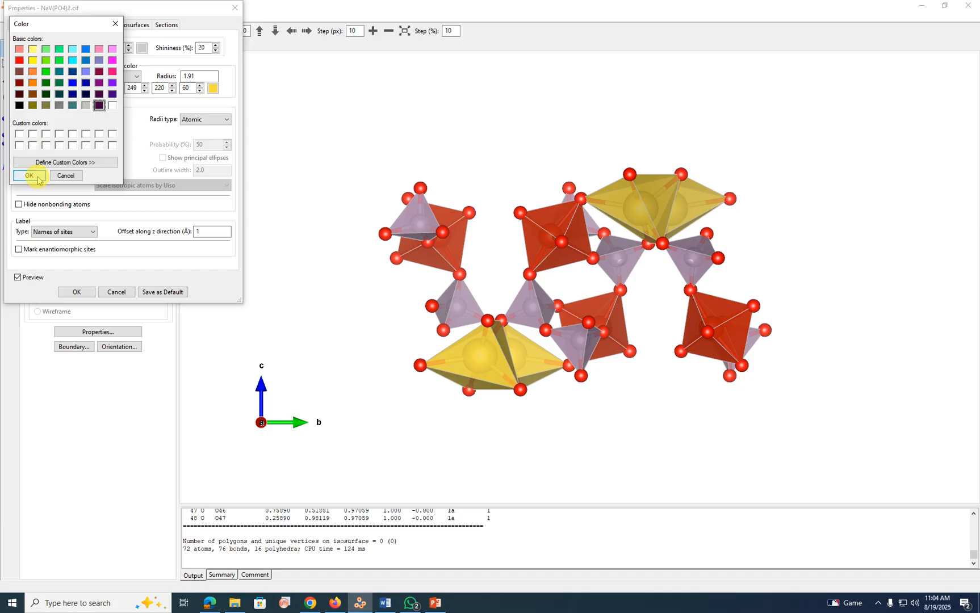
pyautogui.click(29, 176)
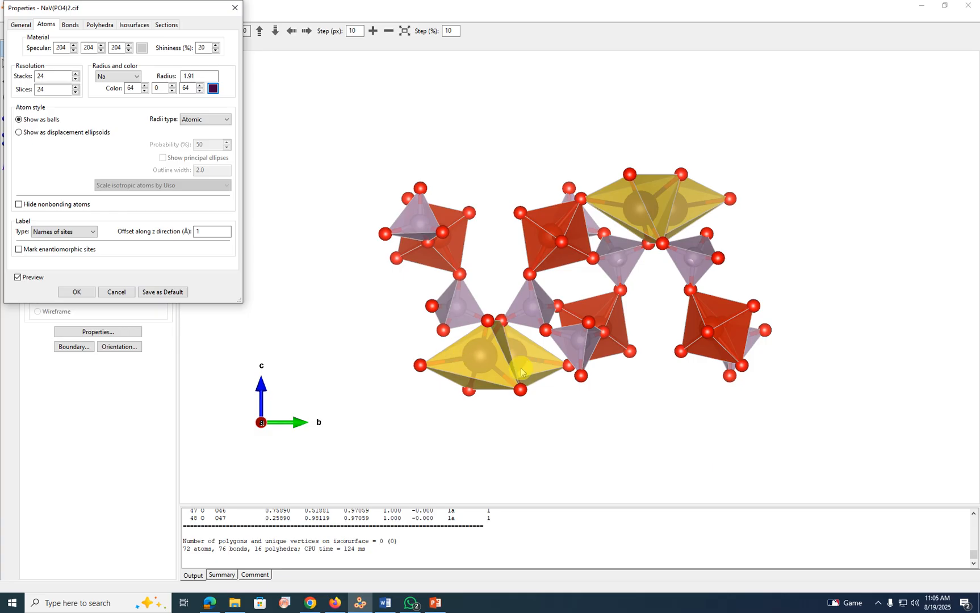
pyautogui.click(117, 293)
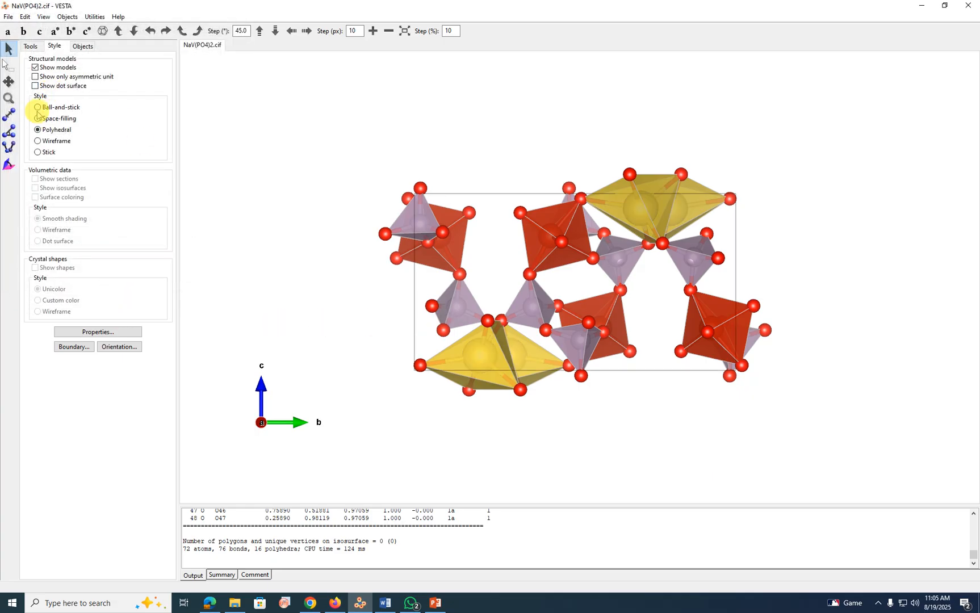
# Display the structure in Ball-and-stick style and apply dark purple (RGB 64, 0, 64) as the Na atom colour.
pyautogui.click(38, 108)
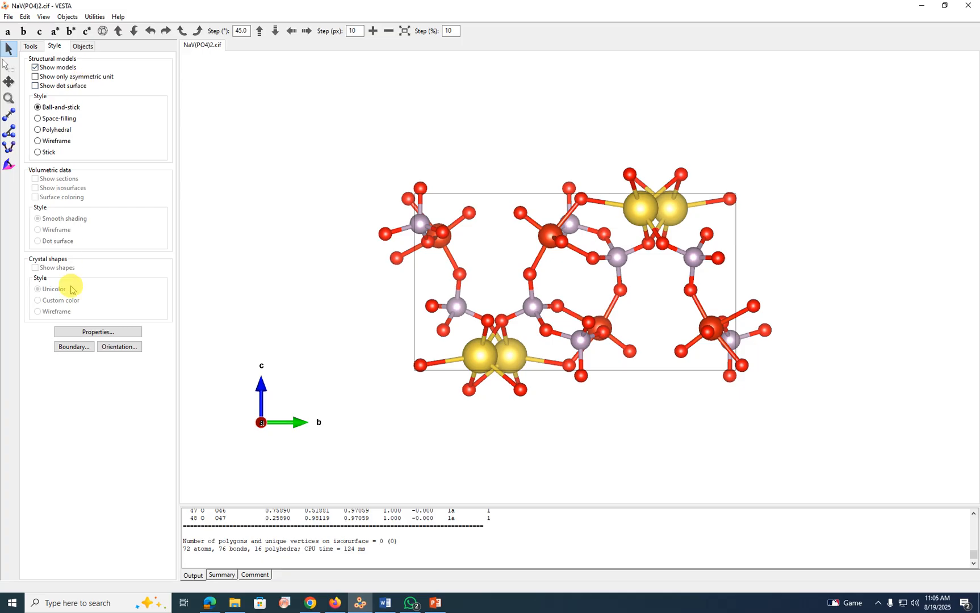
pyautogui.click(92, 331)
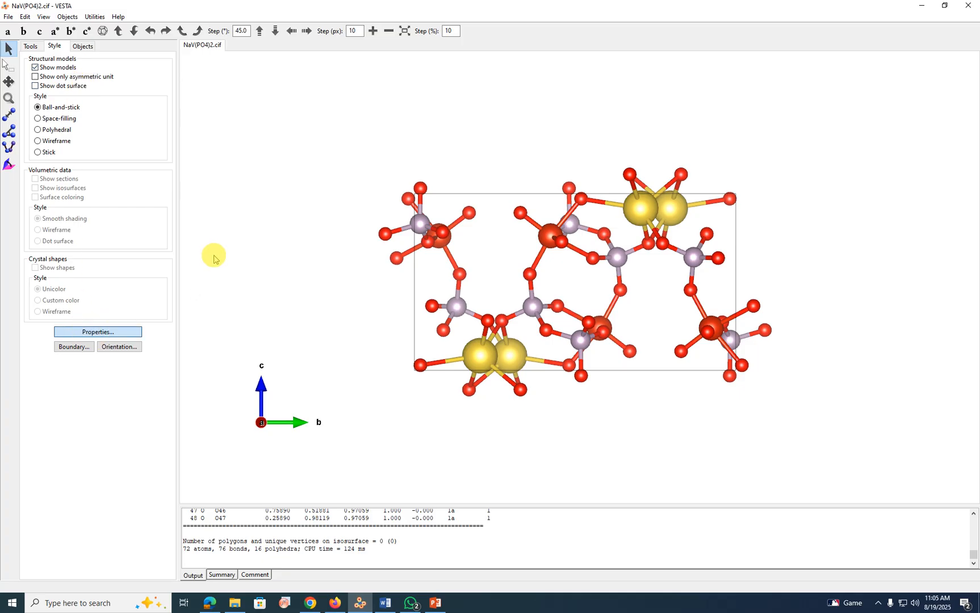
pyautogui.click(49, 25)
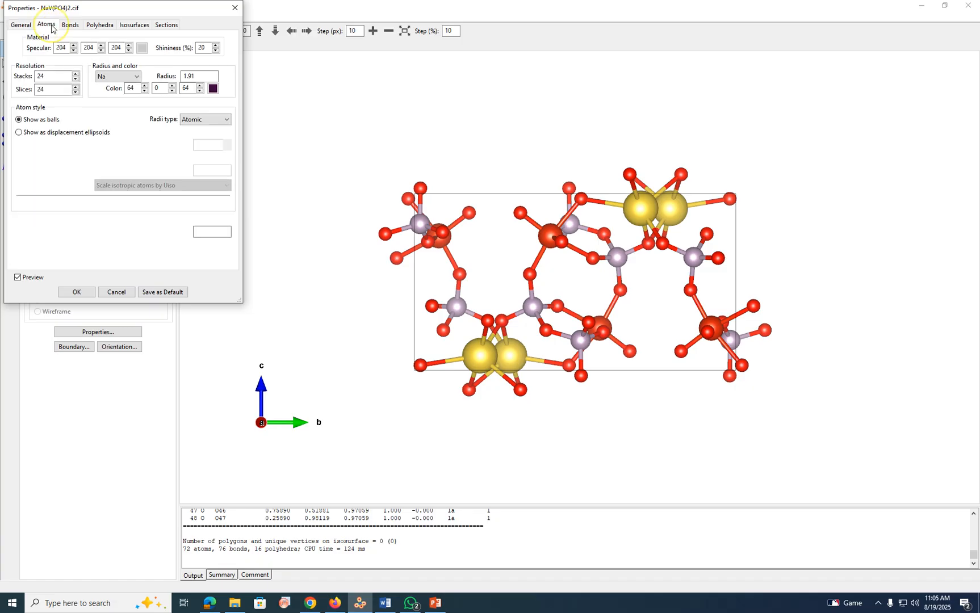
pyautogui.click(211, 89)
pyautogui.click(99, 105)
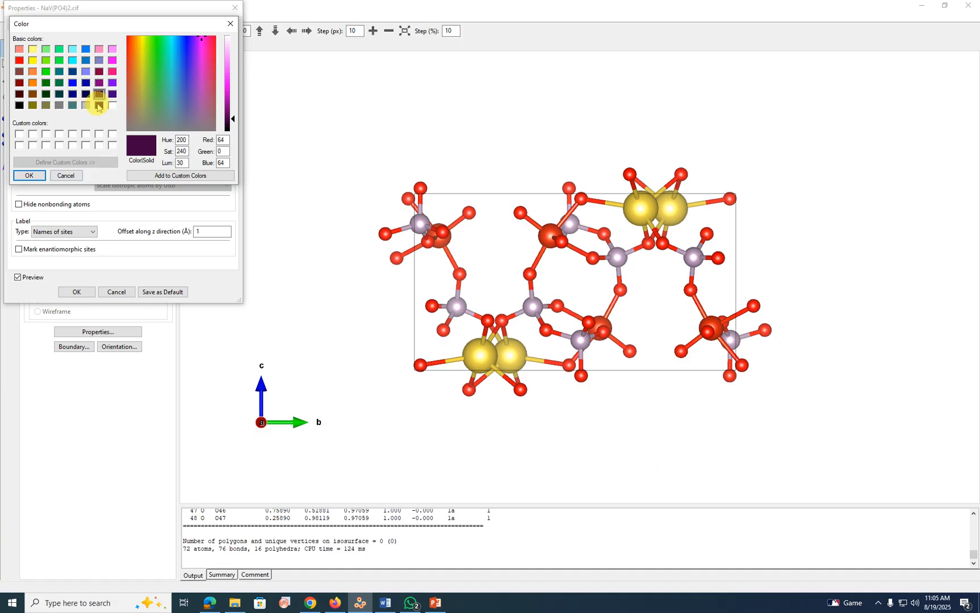
pyautogui.click(29, 175)
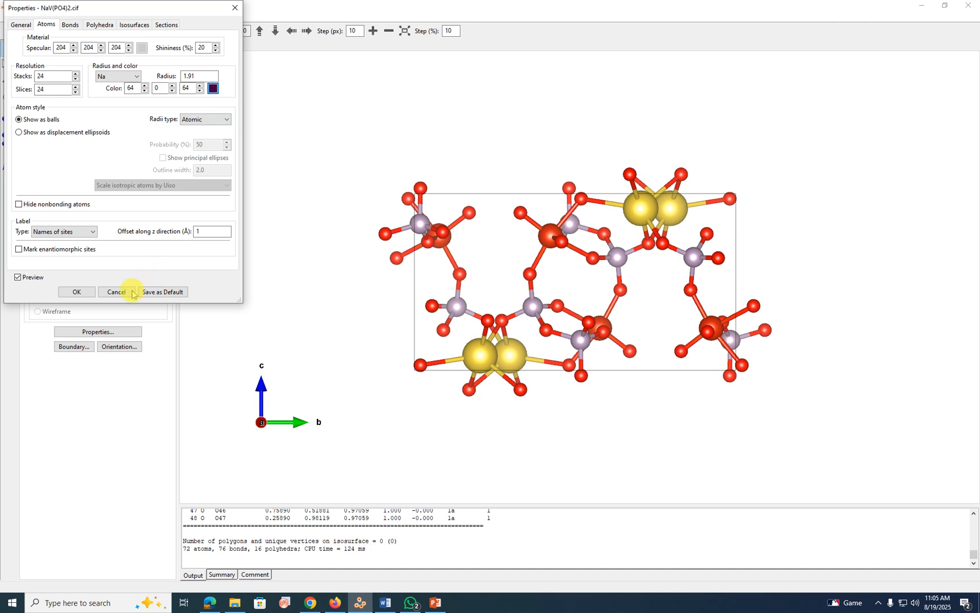
pyautogui.click(79, 292)
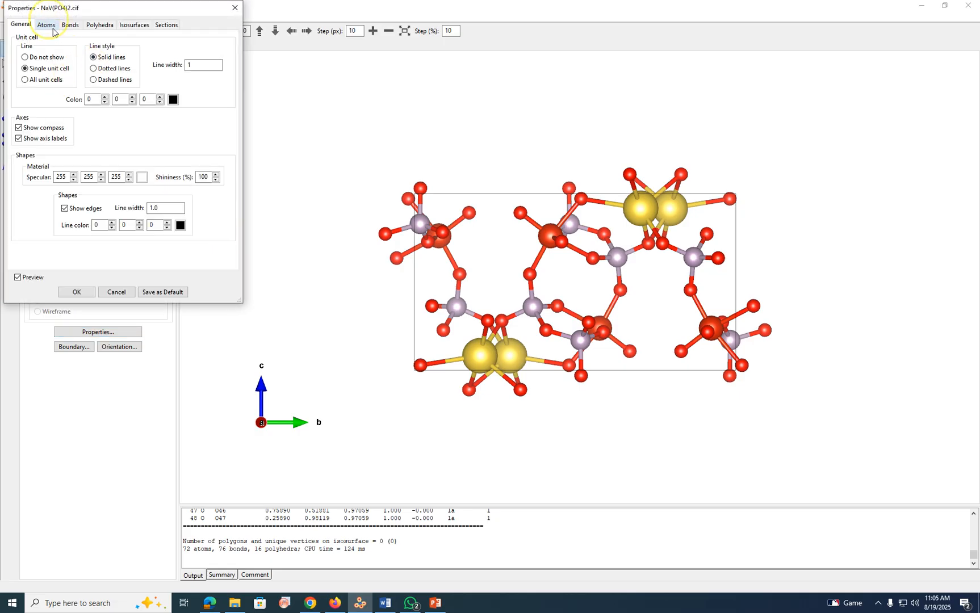
# Set the unit cell line to Do not show in the structure's general properties.
pyautogui.click(47, 25)
pyautogui.click(25, 25)
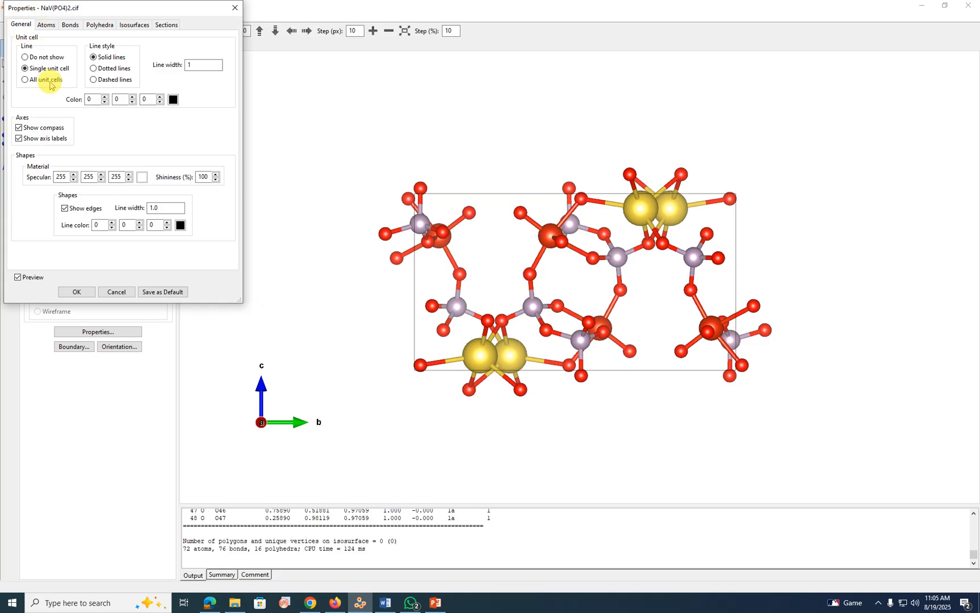
pyautogui.click(29, 56)
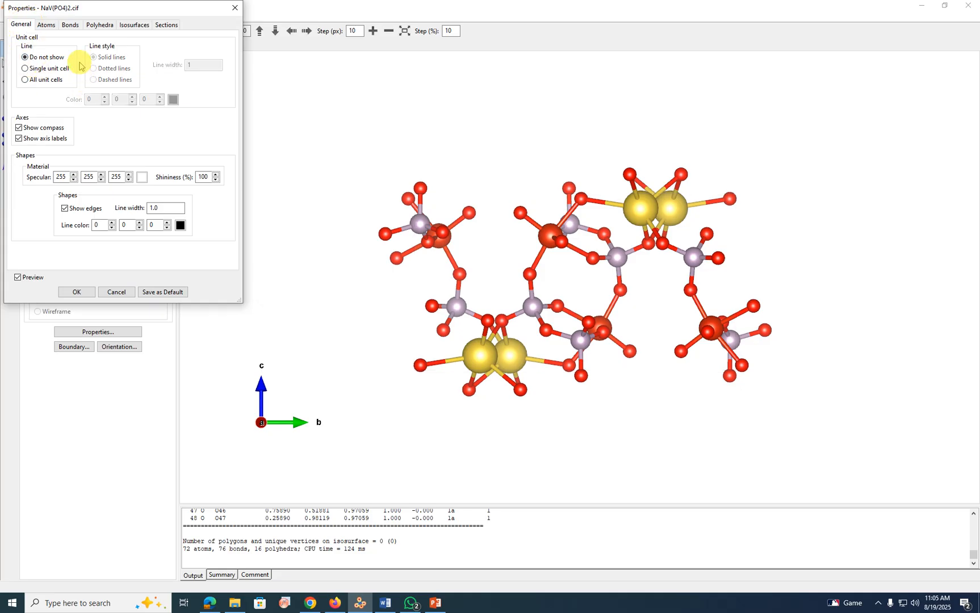
# Set the colour of the O atoms to dark purple (RGB 64, 0, 64) in the structure's atom properties.
pyautogui.click(49, 25)
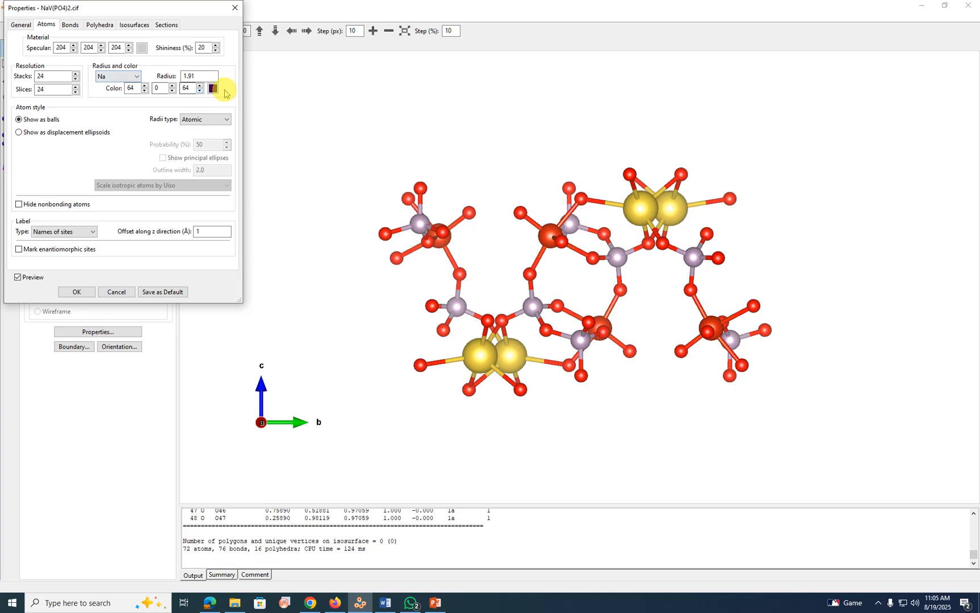
pyautogui.click(135, 76)
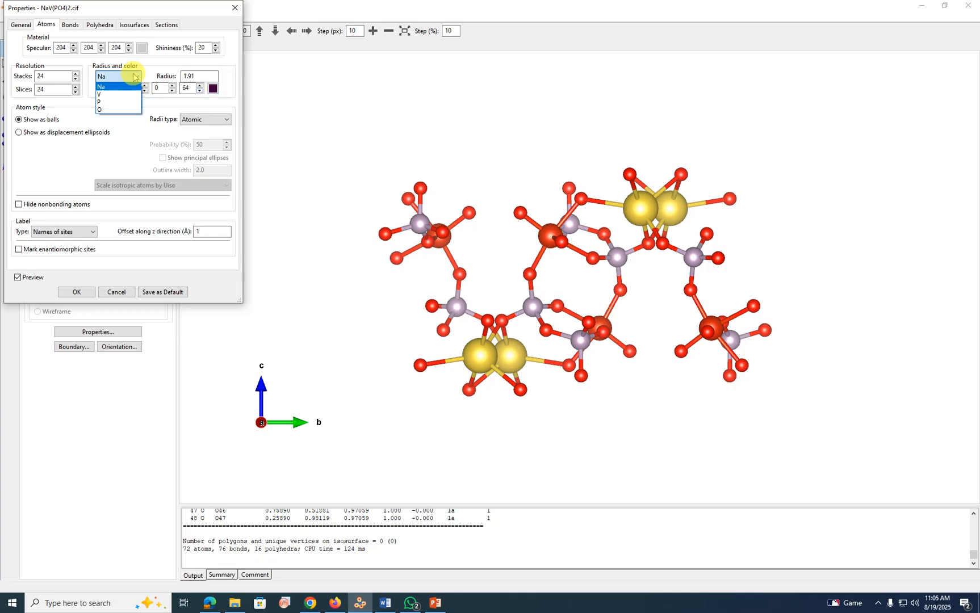
pyautogui.click(110, 111)
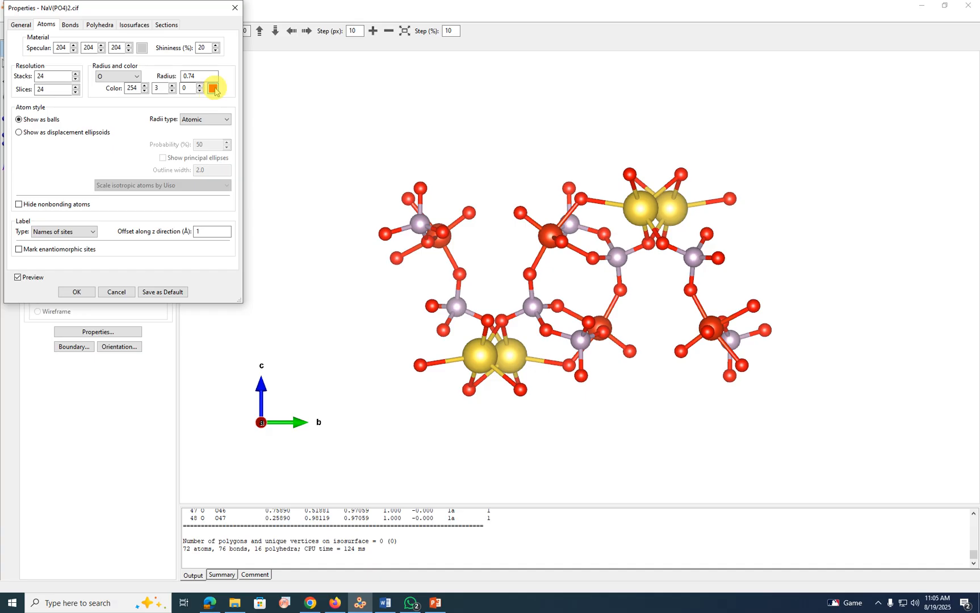
pyautogui.click(212, 88)
pyautogui.click(98, 105)
pyautogui.click(30, 176)
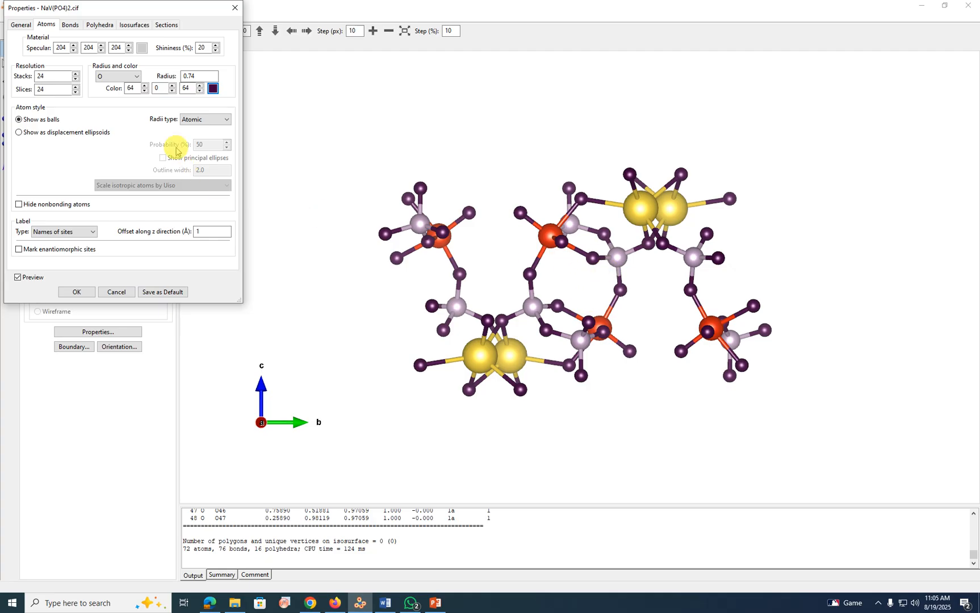
# Set the colour of the Na atoms to blue (RGB 0, 0, 255).
pyautogui.click(135, 76)
pyautogui.click(117, 88)
pyautogui.click(213, 88)
pyautogui.click(100, 95)
pyautogui.click(72, 83)
pyautogui.click(29, 176)
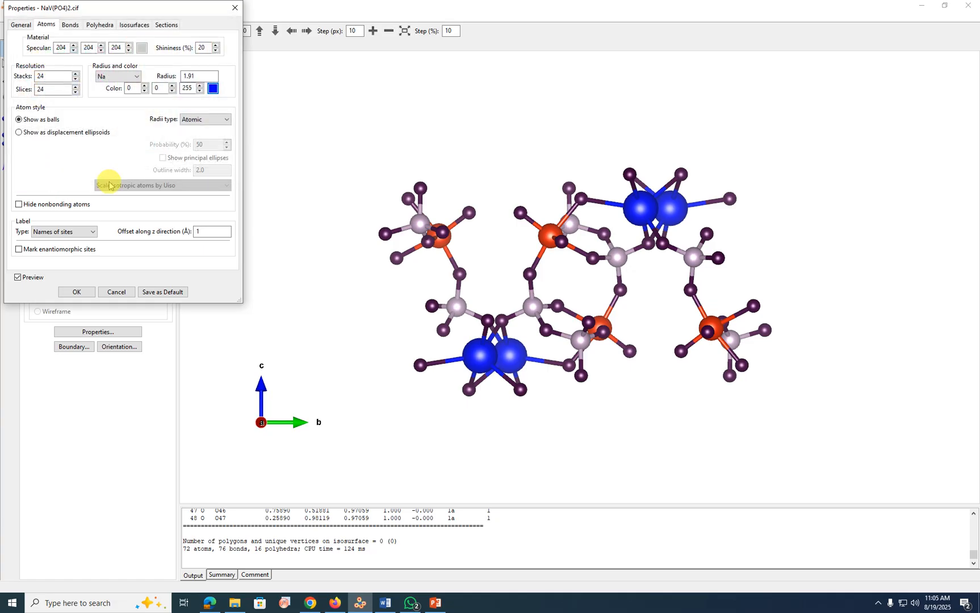
# Set the colour of the P atoms to green (RGB 0, 255, 0).
pyautogui.click(134, 79)
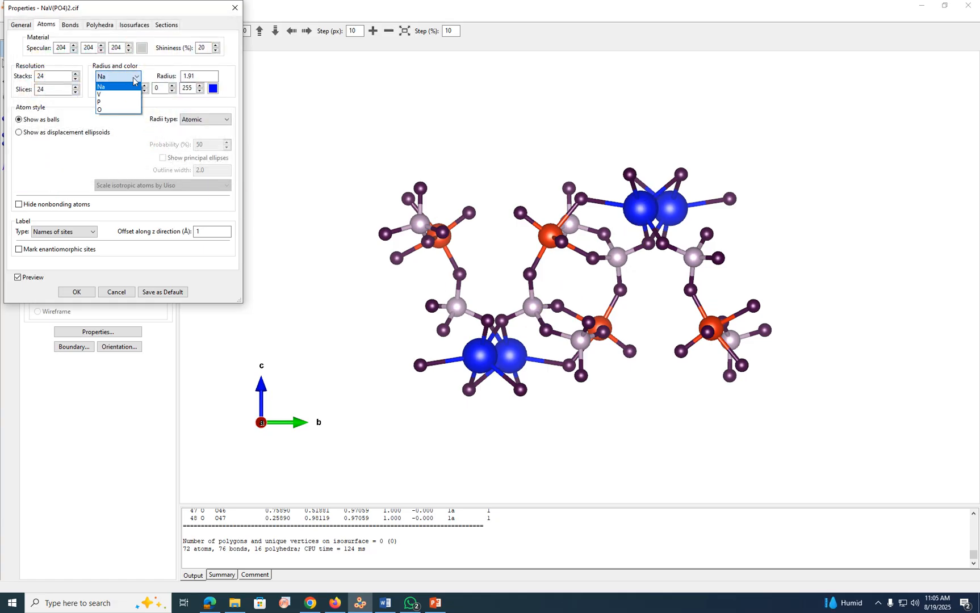
pyautogui.click(103, 102)
pyautogui.click(213, 90)
pyautogui.click(45, 71)
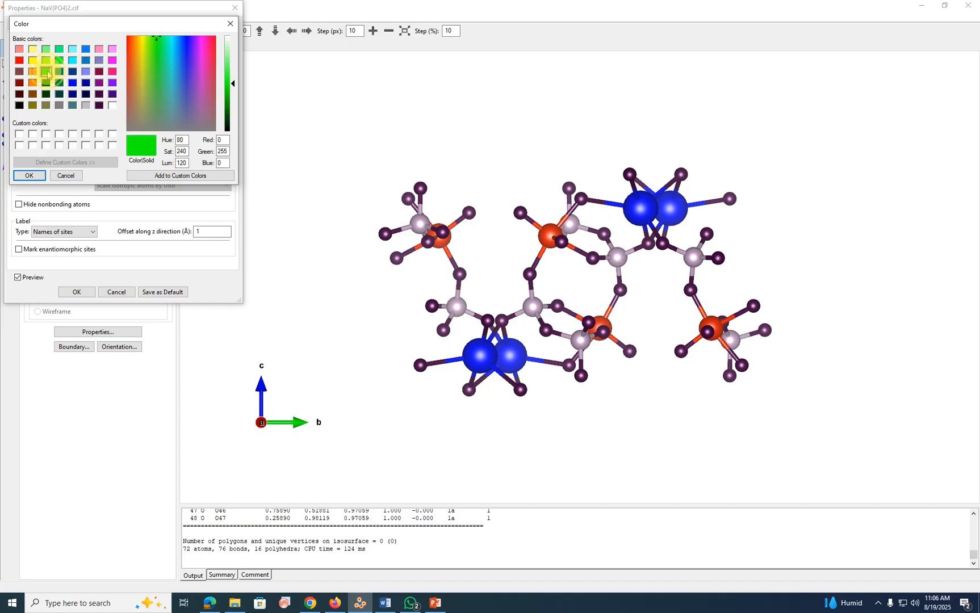
pyautogui.click(27, 175)
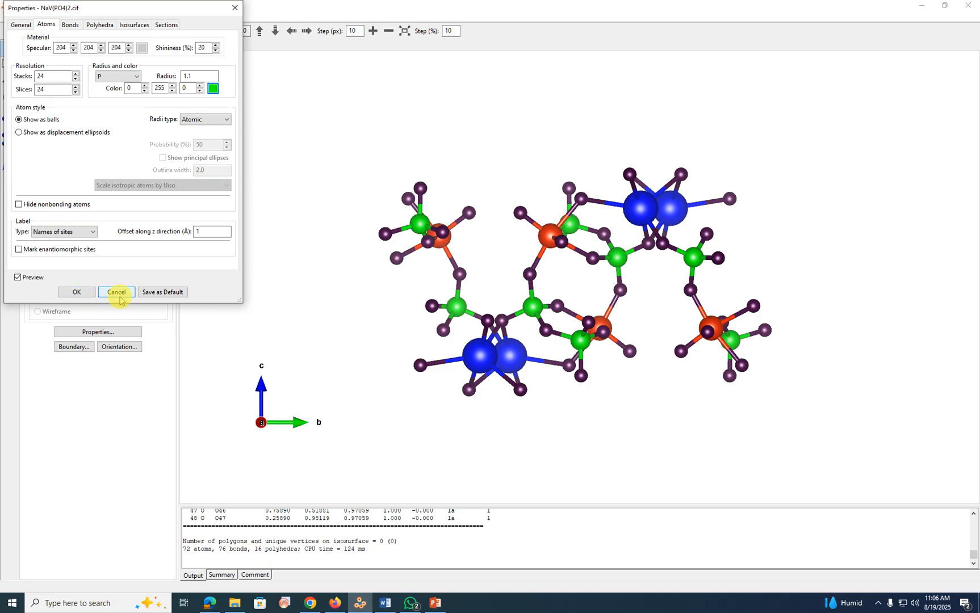
# Try each bond style from Unicolor cylinder through Dashed line, finishing with Unicolor cylinder for the bonds.
pyautogui.click(70, 25)
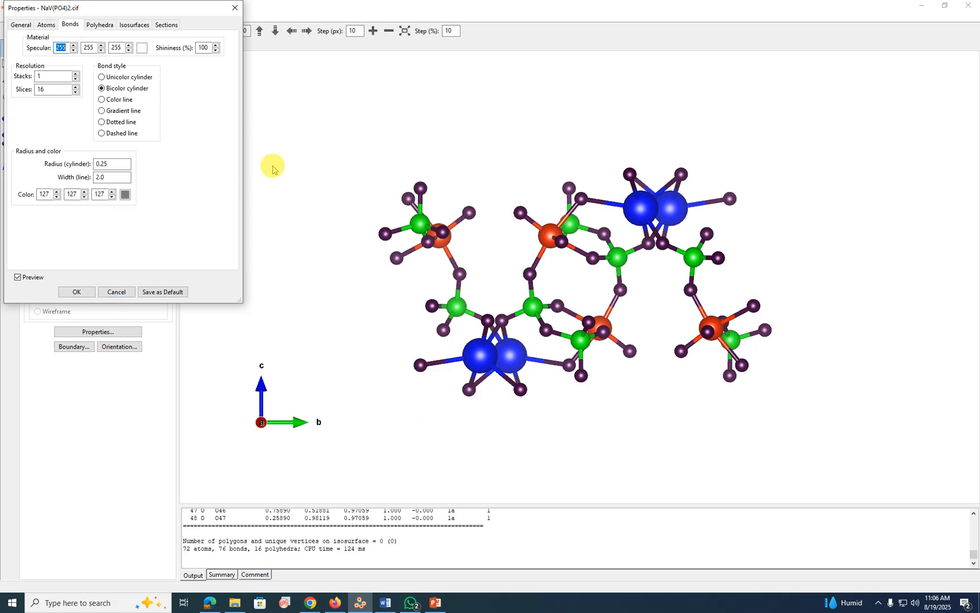
pyautogui.click(101, 77)
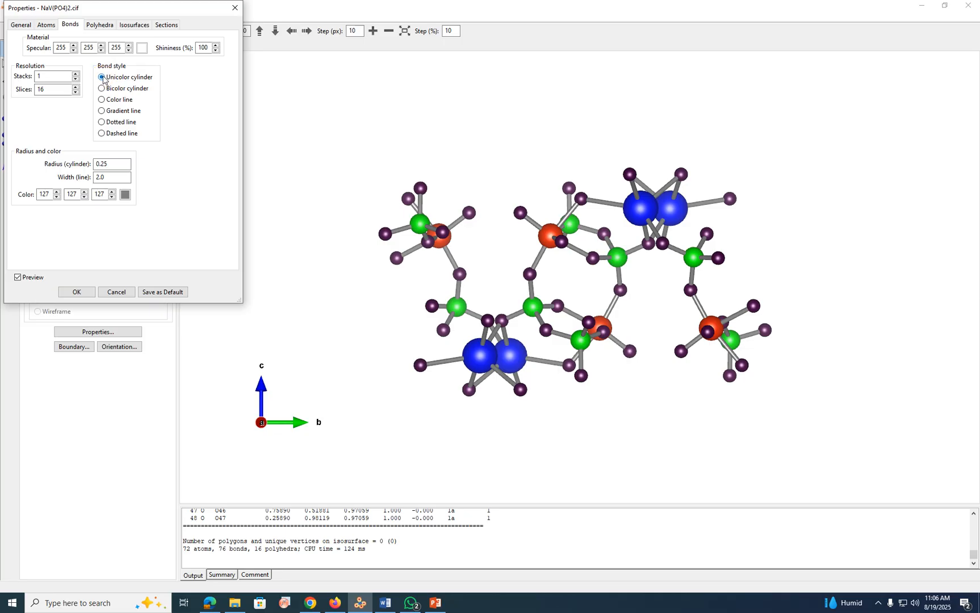
pyautogui.click(102, 90)
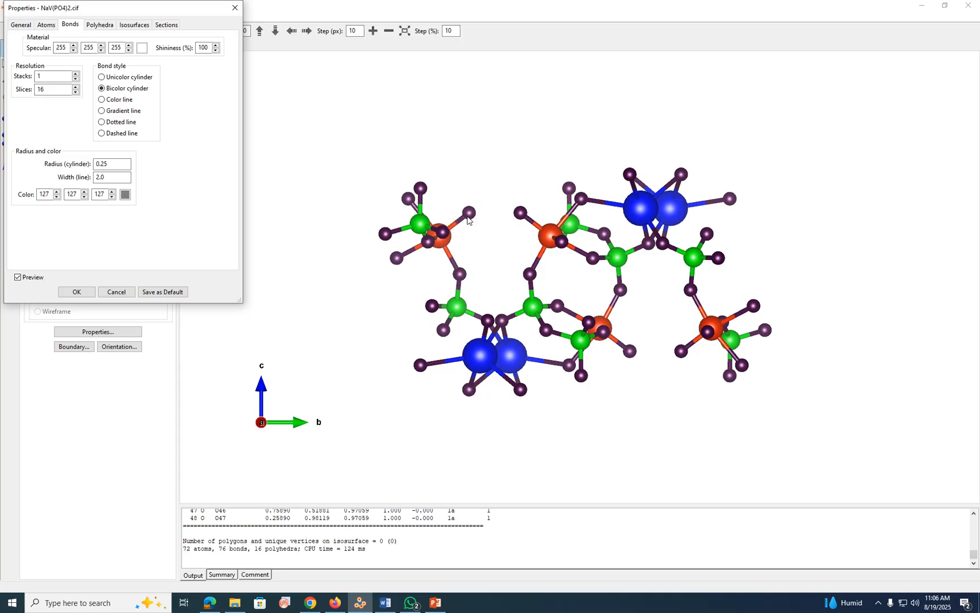
pyautogui.click(101, 102)
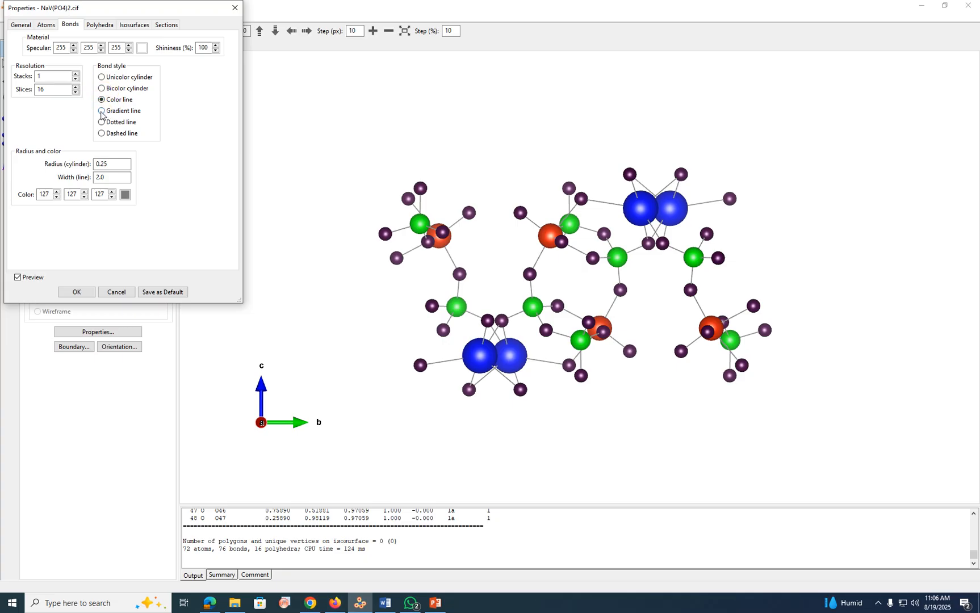
pyautogui.click(102, 112)
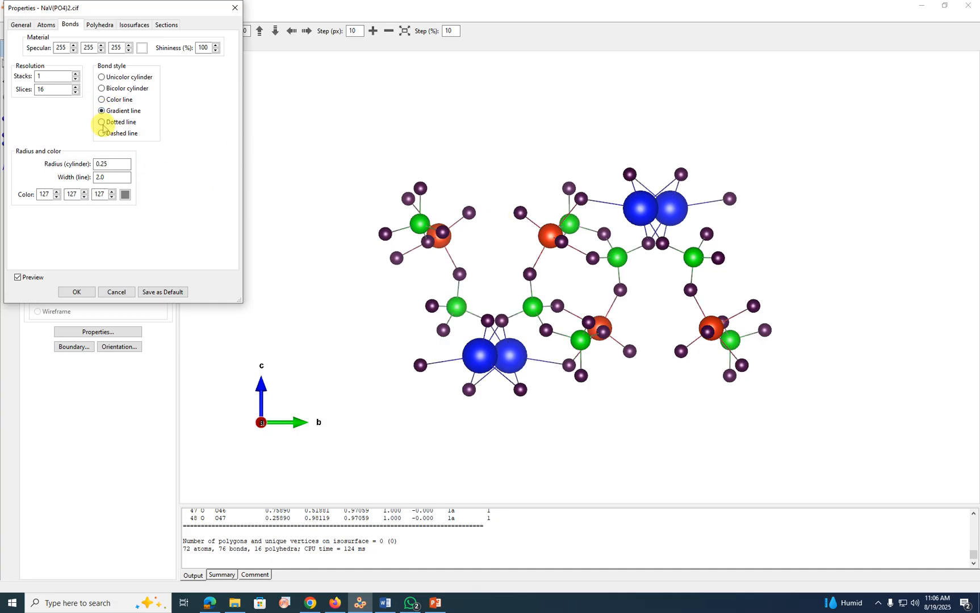
pyautogui.click(101, 122)
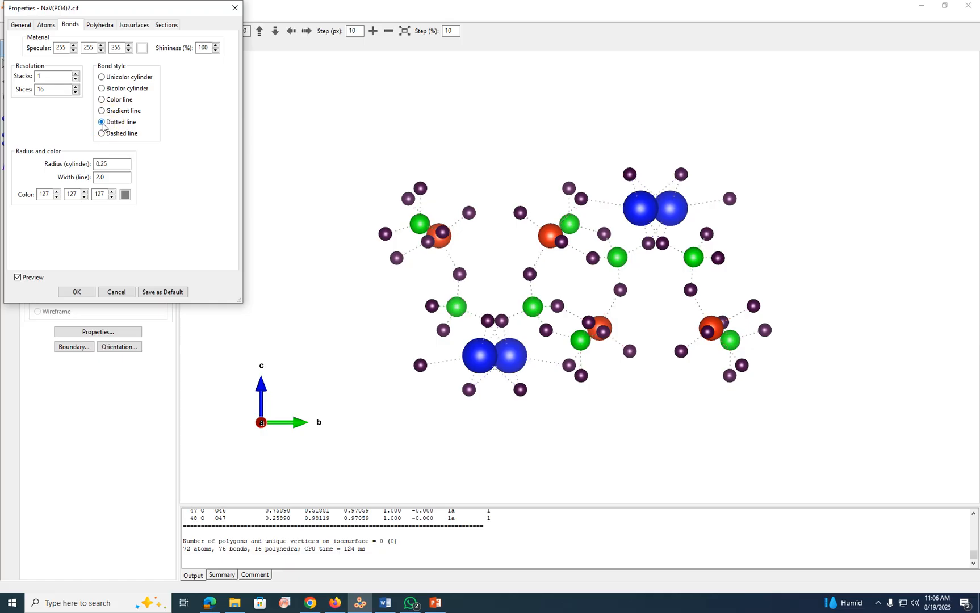
pyautogui.click(102, 134)
pyautogui.click(102, 79)
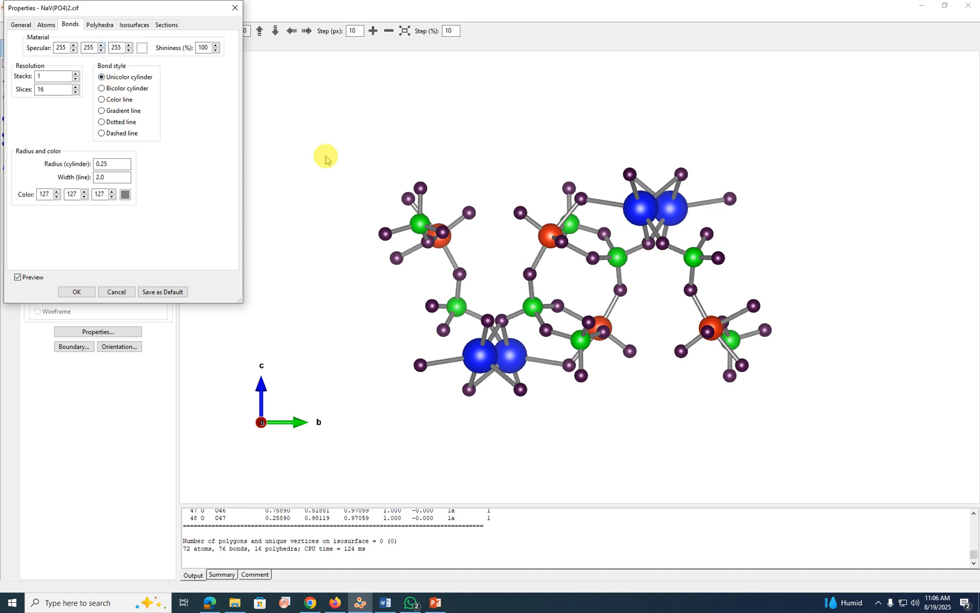
# Try the polyhedral style without faces, return to the one with faces, atoms and bonds, and apply the property changes.
pyautogui.click(98, 25)
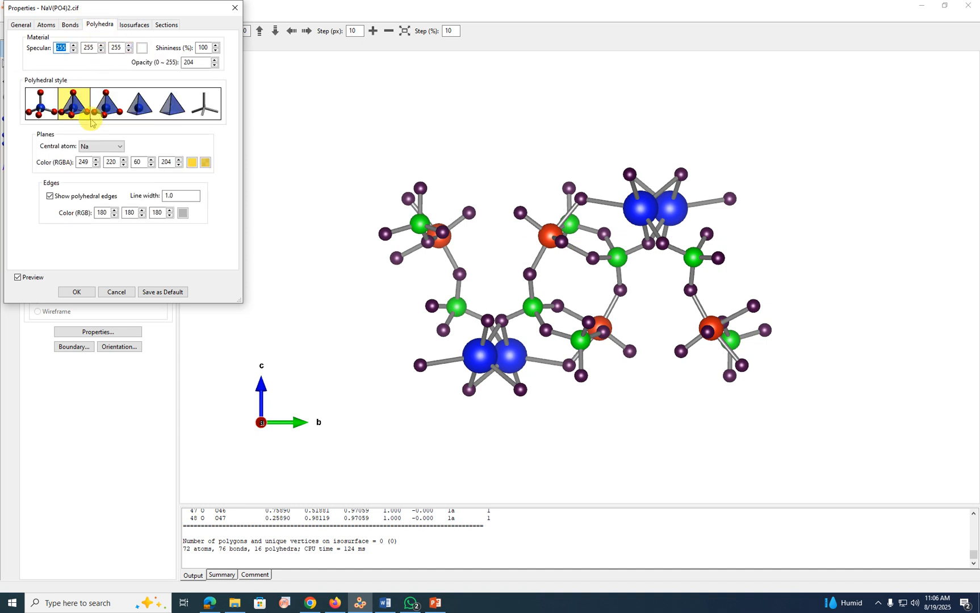
pyautogui.click(48, 109)
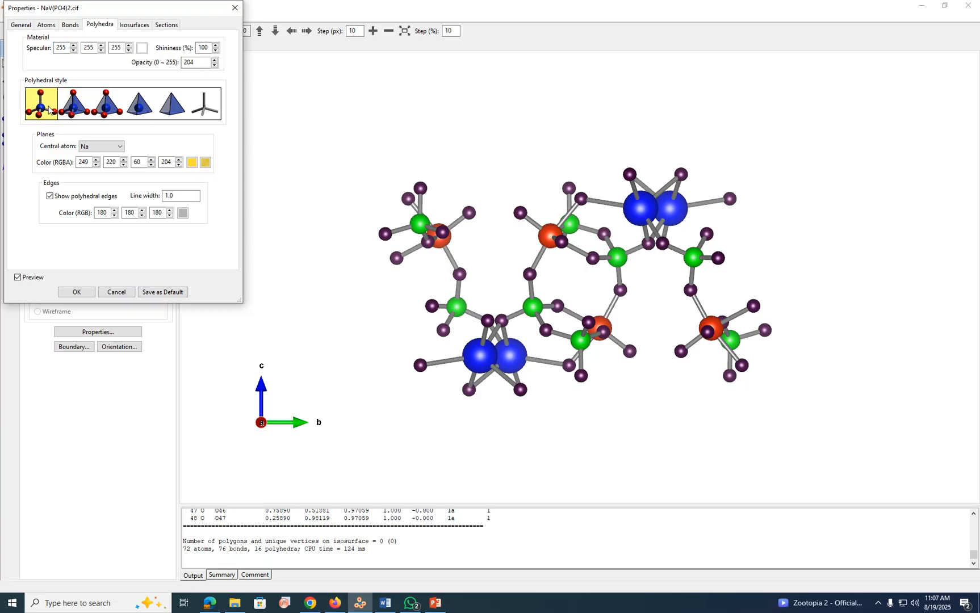
pyautogui.click(75, 105)
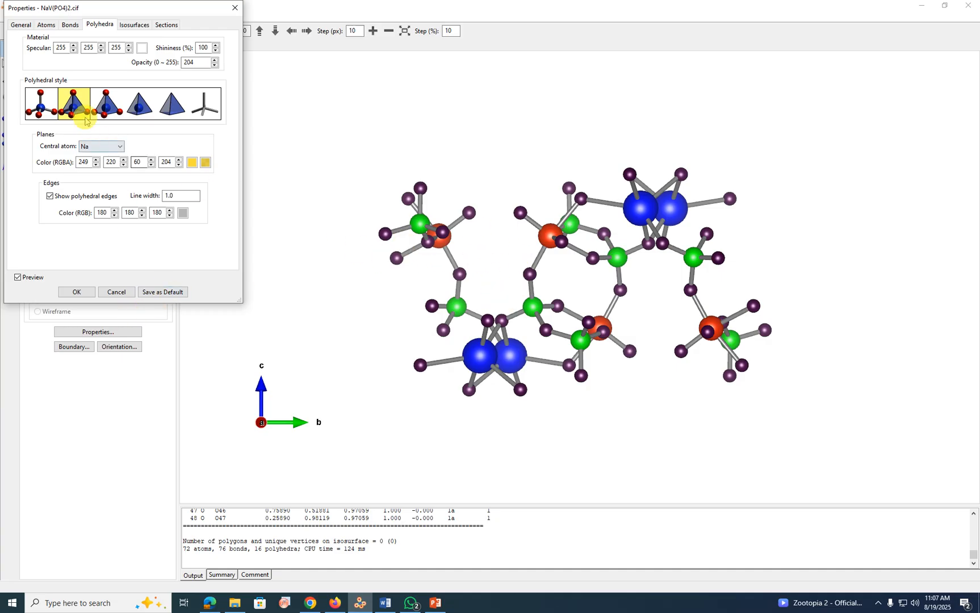
pyautogui.click(86, 296)
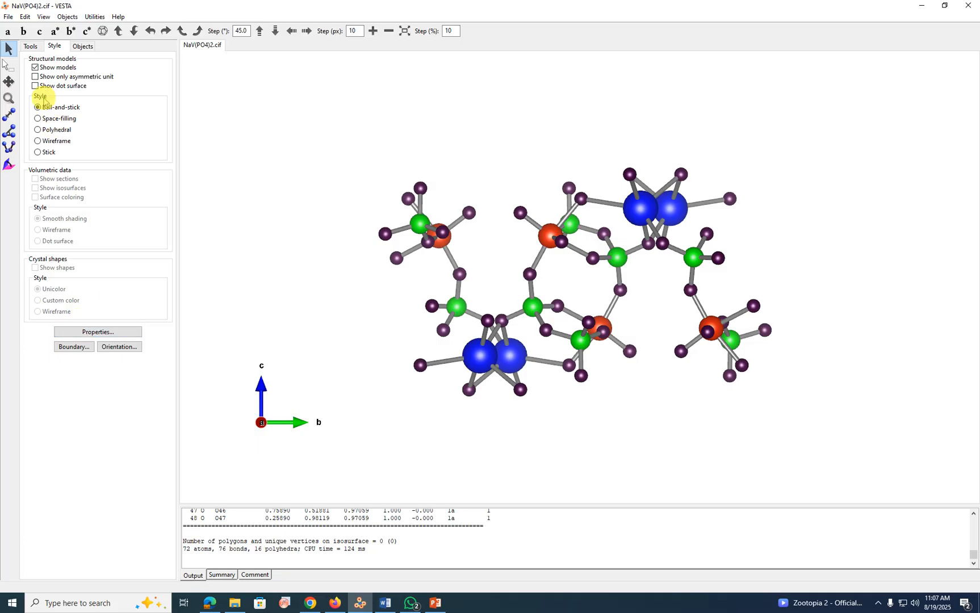
# Display the structure in Polyhedral style and set the Na-centred polyhedra to blue (RGB 0, 0, 255).
pyautogui.click(38, 130)
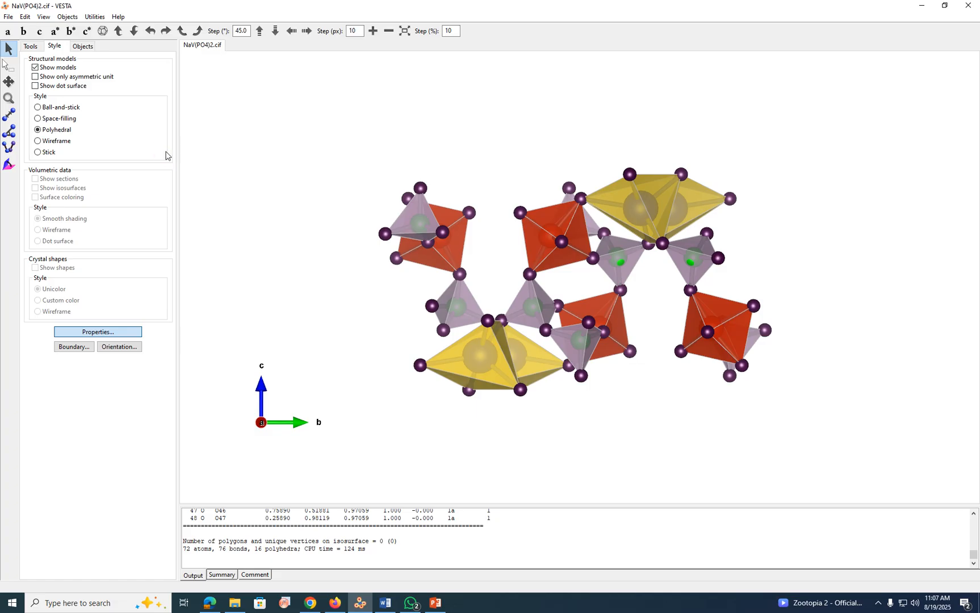
pyautogui.click(100, 24)
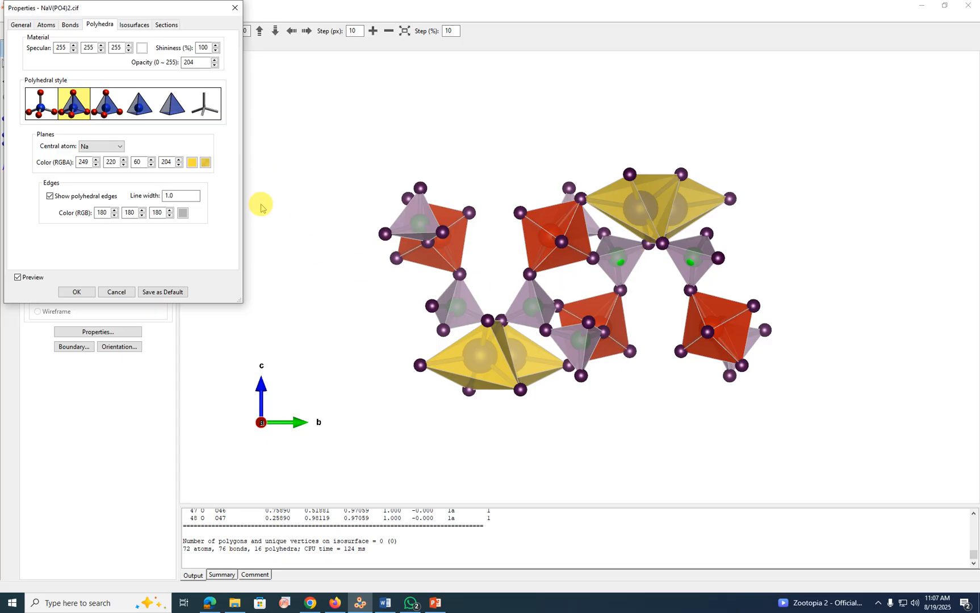
pyautogui.click(108, 147)
pyautogui.click(104, 157)
pyautogui.click(193, 163)
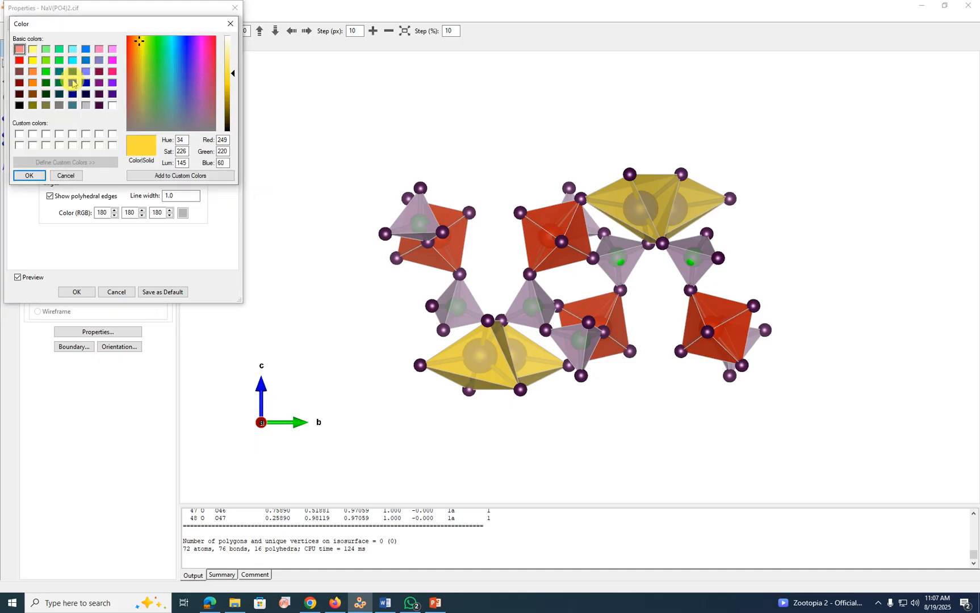
pyautogui.click(73, 83)
pyautogui.click(30, 176)
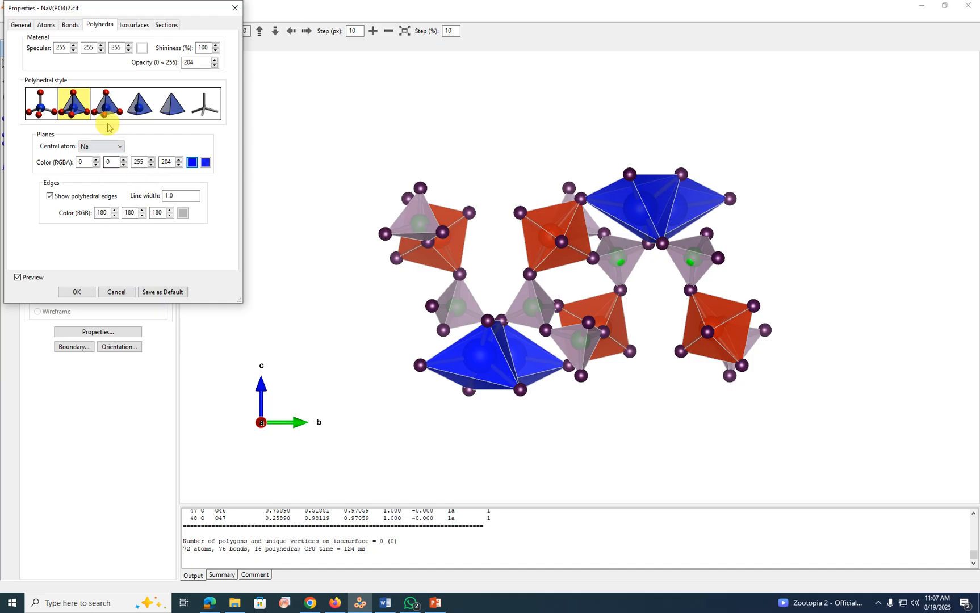
# Set the V-centred polyhedra to green (RGB 0, 255, 64) and apply the property changes.
pyautogui.click(91, 146)
pyautogui.click(99, 165)
pyautogui.click(196, 164)
pyautogui.click(59, 60)
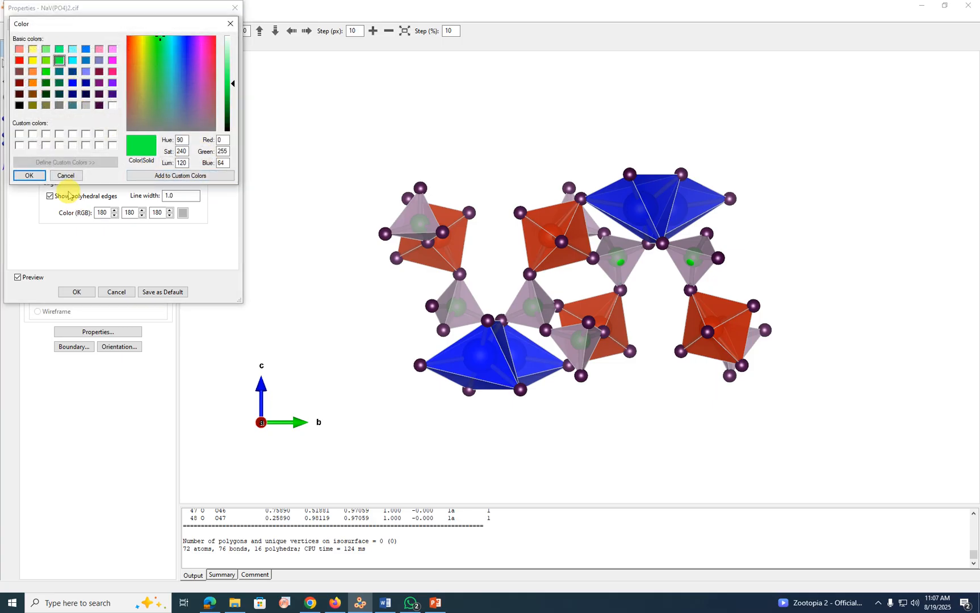
pyautogui.click(29, 176)
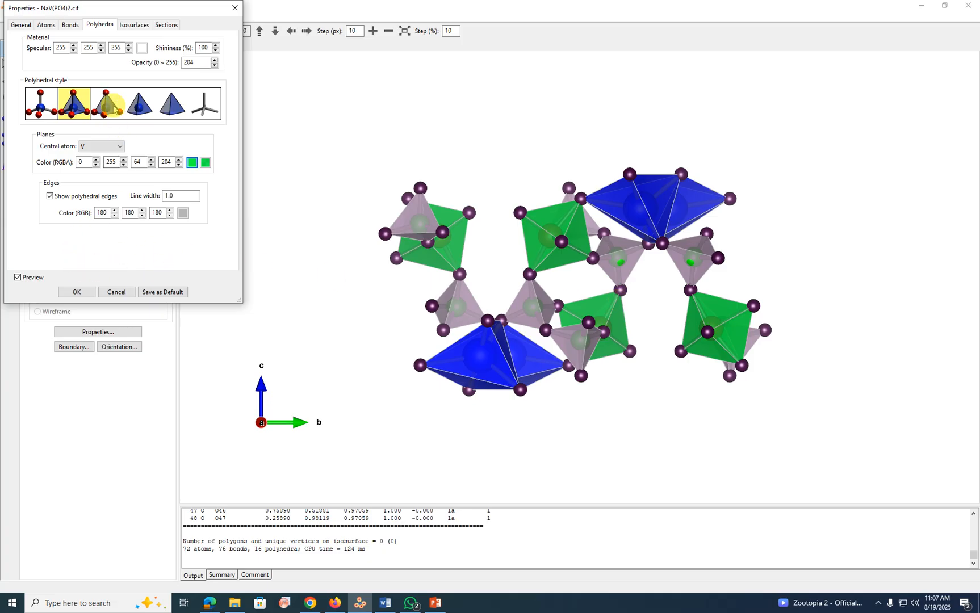
pyautogui.click(133, 24)
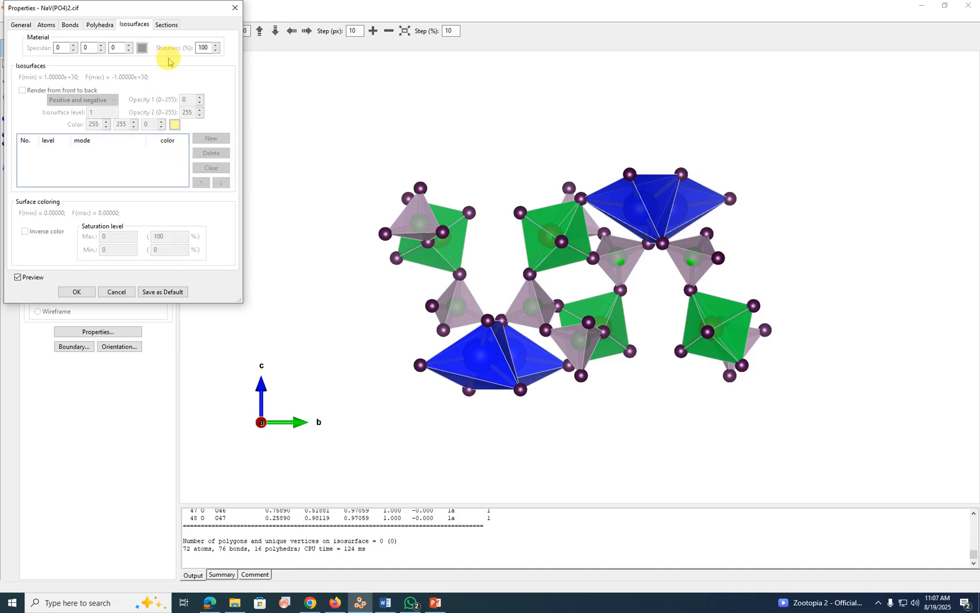
pyautogui.click(166, 24)
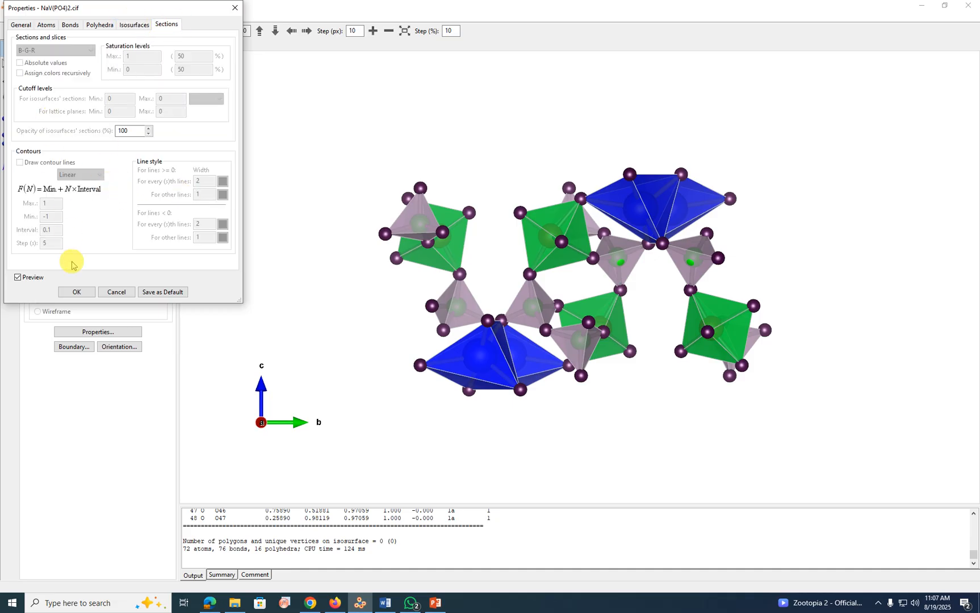
pyautogui.click(78, 292)
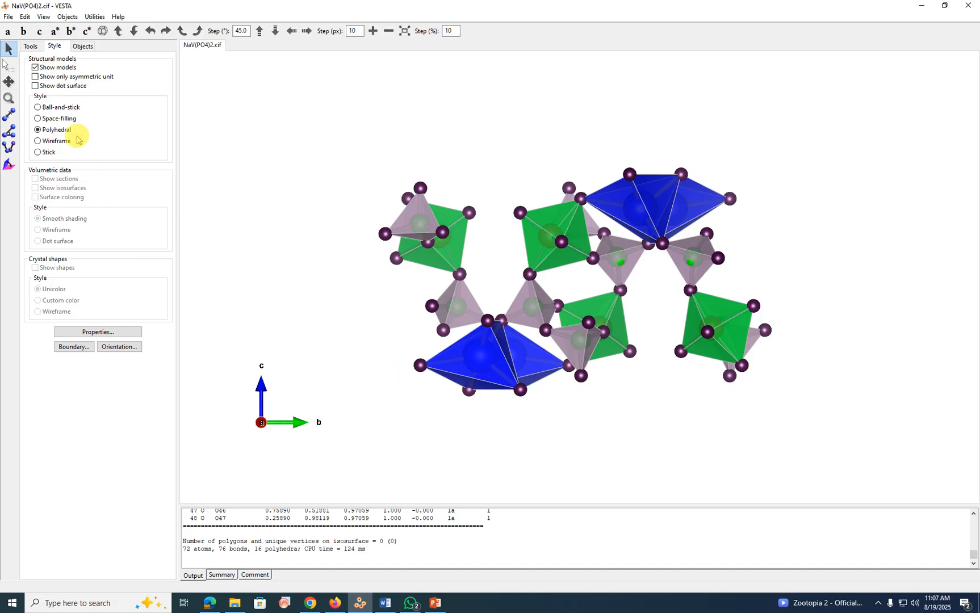
# Translate the structure slightly to the left in the graphics area and return to the rotation mode.
pyautogui.click(82, 46)
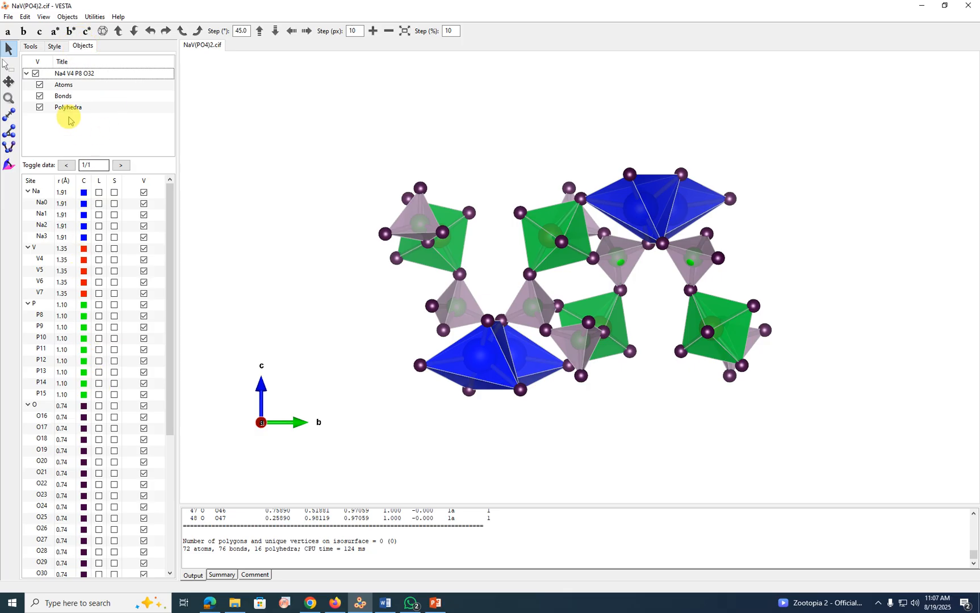
pyautogui.click(31, 47)
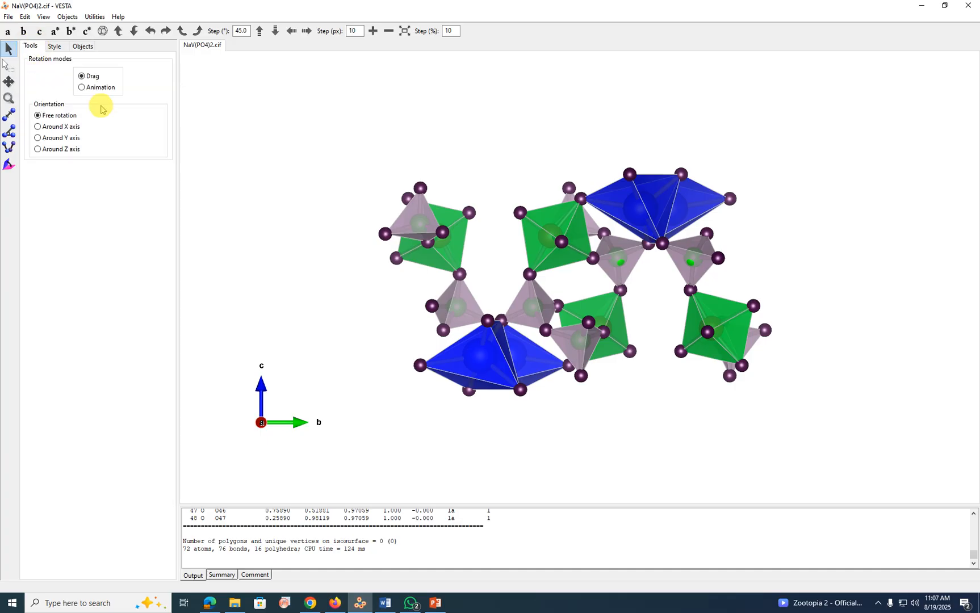
pyautogui.click(8, 83)
pyautogui.moveTo(560, 216); pyautogui.dragTo(520, 234)
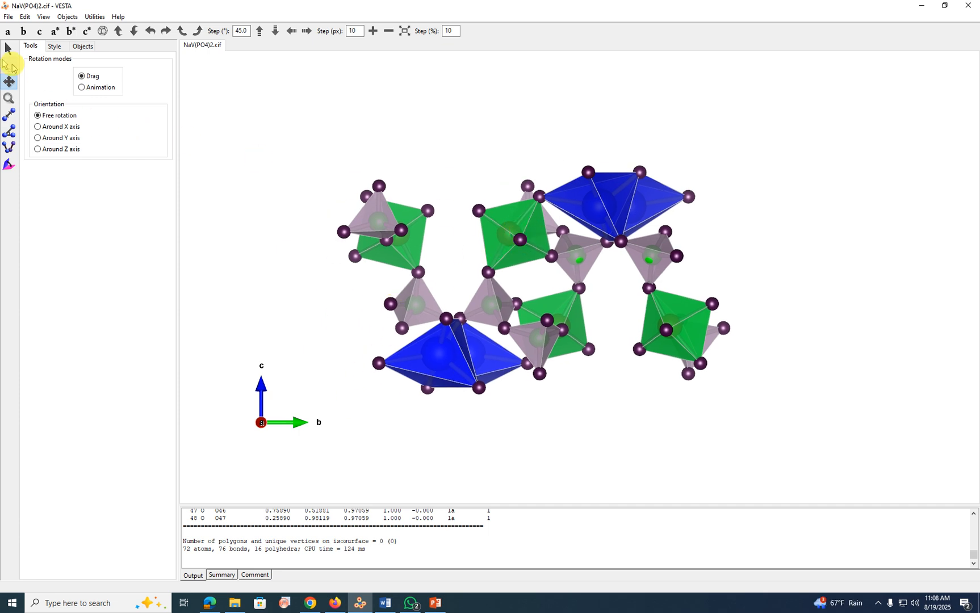
pyautogui.click(10, 51)
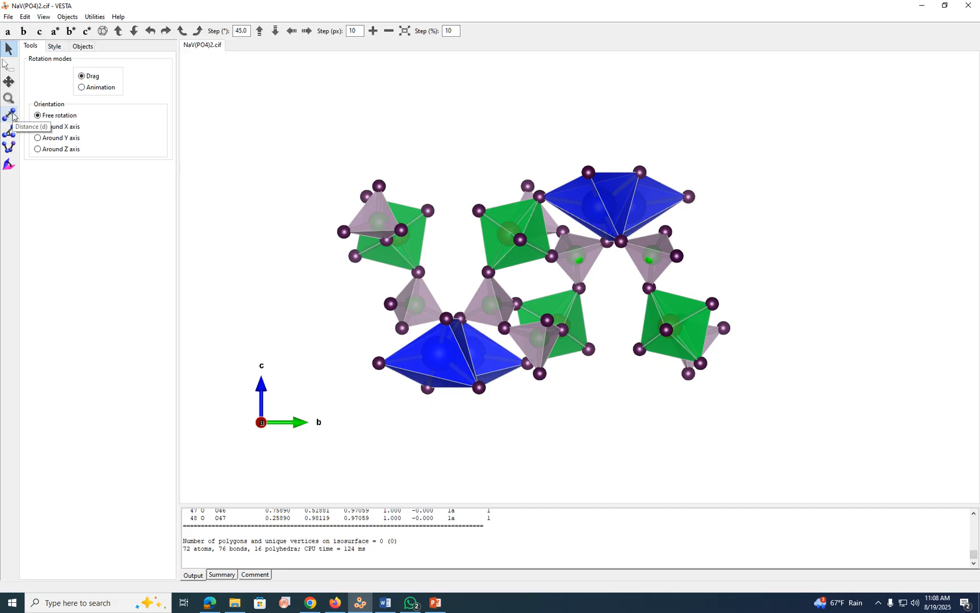
pyautogui.click(10, 152)
pyautogui.click(10, 167)
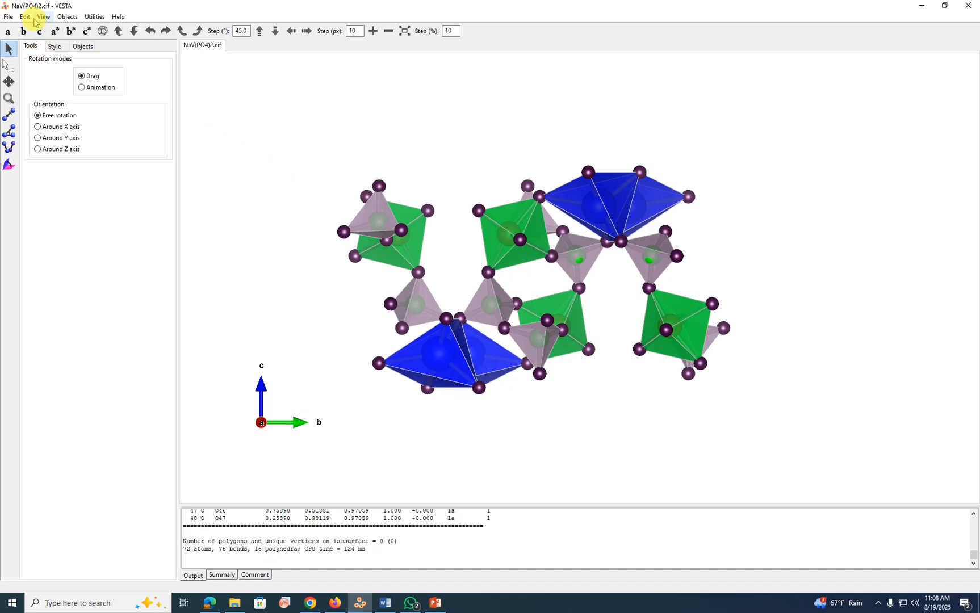
pyautogui.click(64, 18)
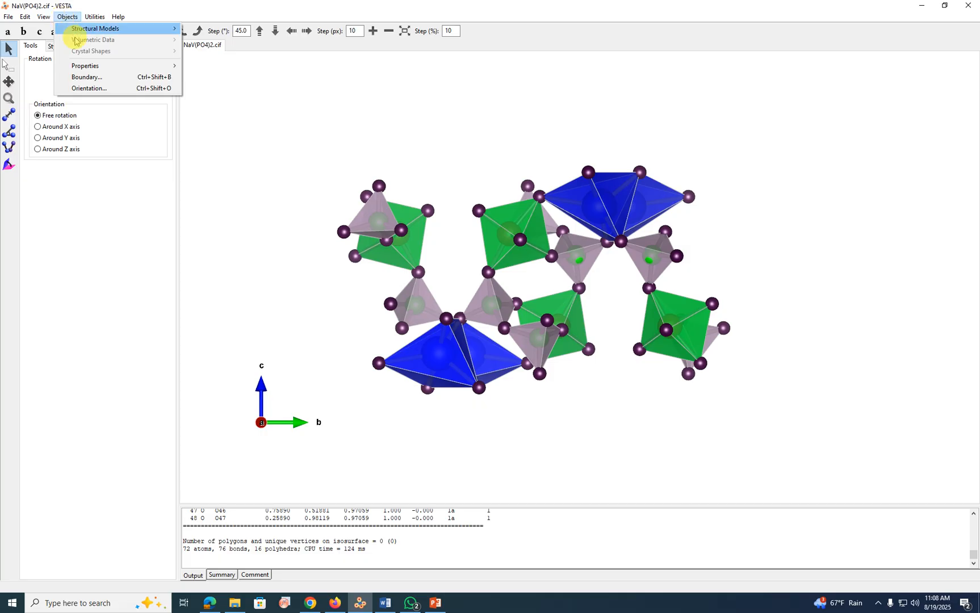
pyautogui.click(94, 17)
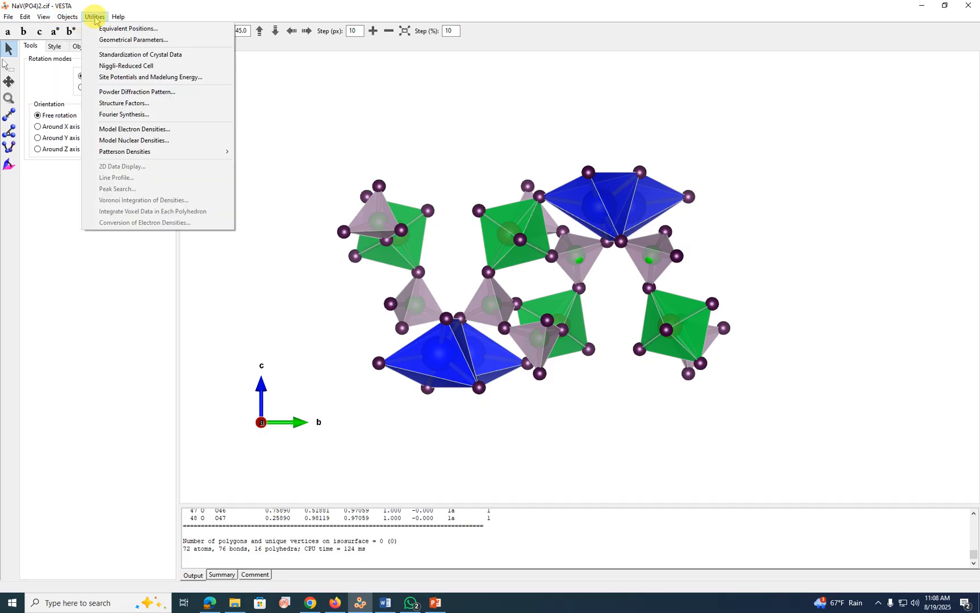
# Inspect the lattice plane settings of the structure and close them without adding a plane.
pyautogui.moveTo(43, 18)
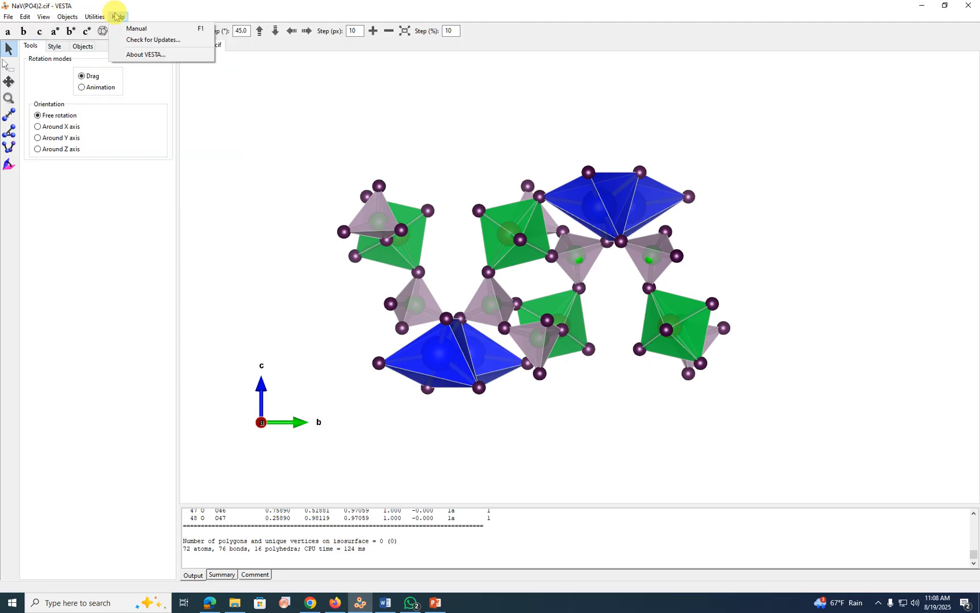
pyautogui.click(91, 17)
pyautogui.click(67, 17)
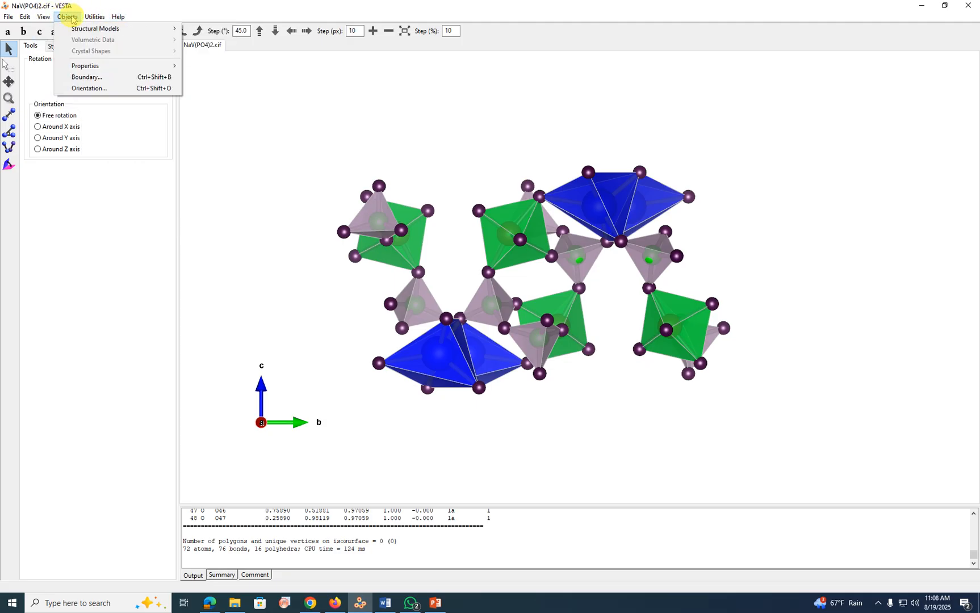
pyautogui.moveTo(26, 19)
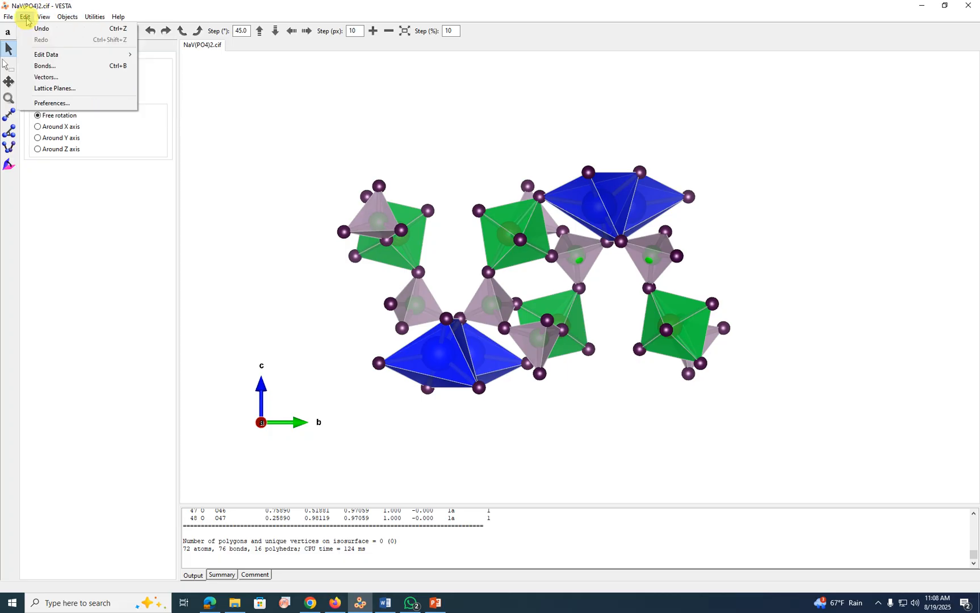
pyautogui.click(52, 88)
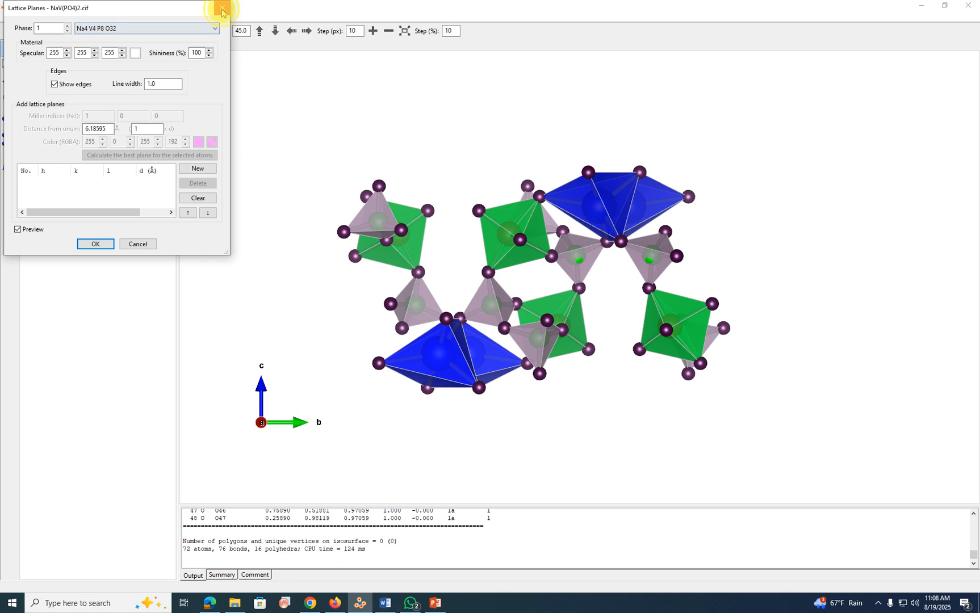
pyautogui.click(222, 8)
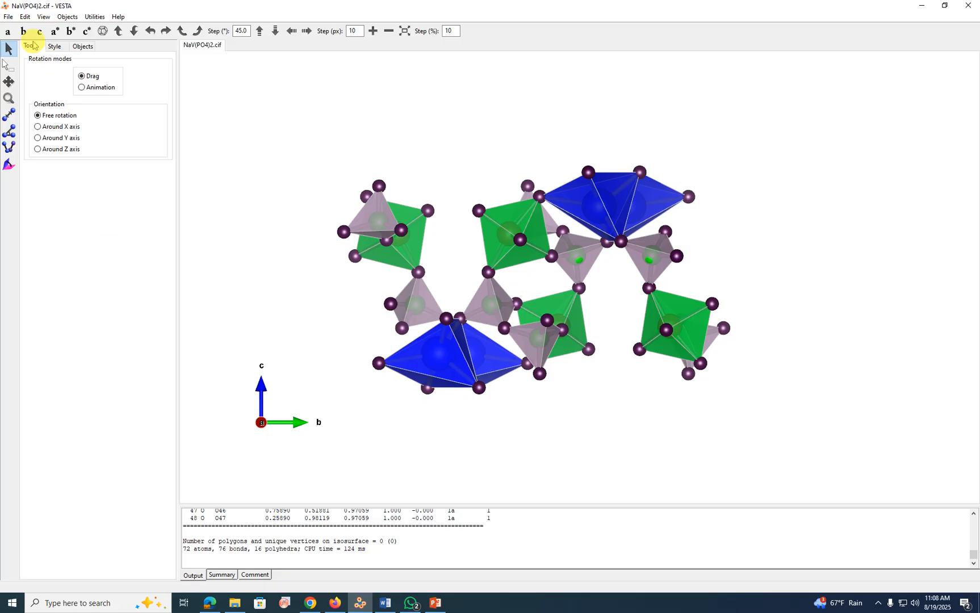
# Export the structure view as a PNG raster image named 0 in the CIF Files and Images folder, and switch to the PowerPoint slide show.
pyautogui.click(8, 17)
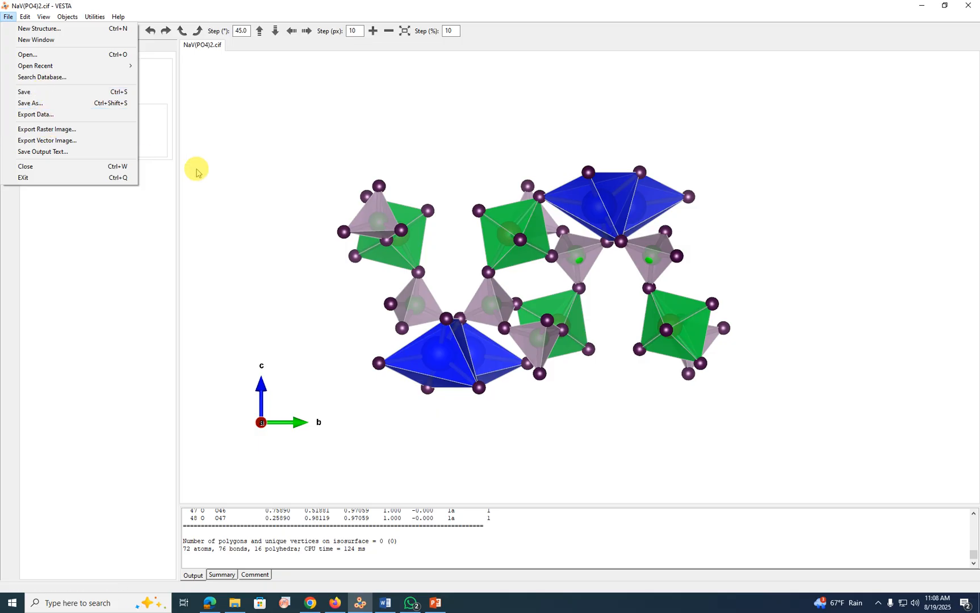
pyautogui.click(49, 130)
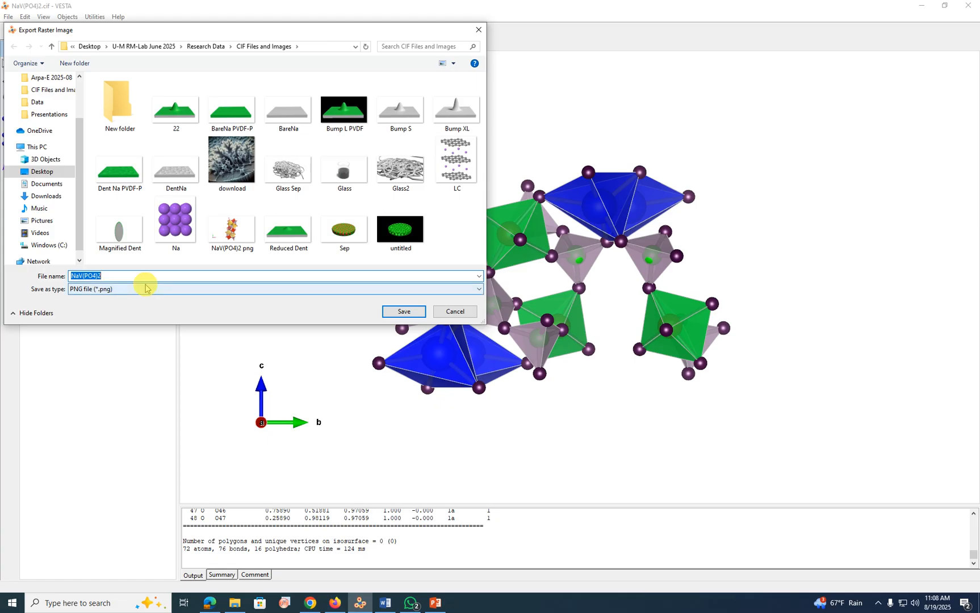
pyautogui.click(145, 288)
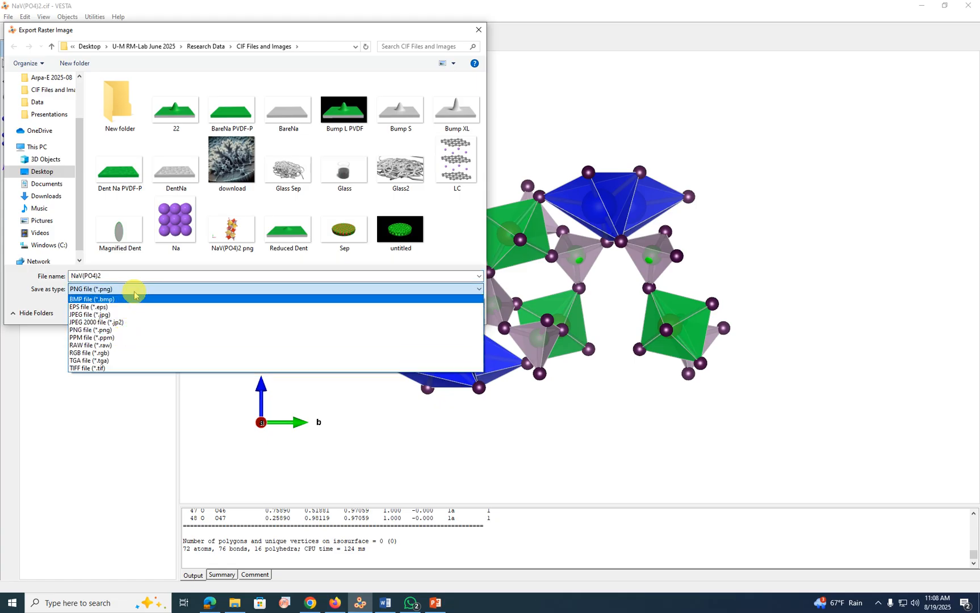
pyautogui.click(116, 288)
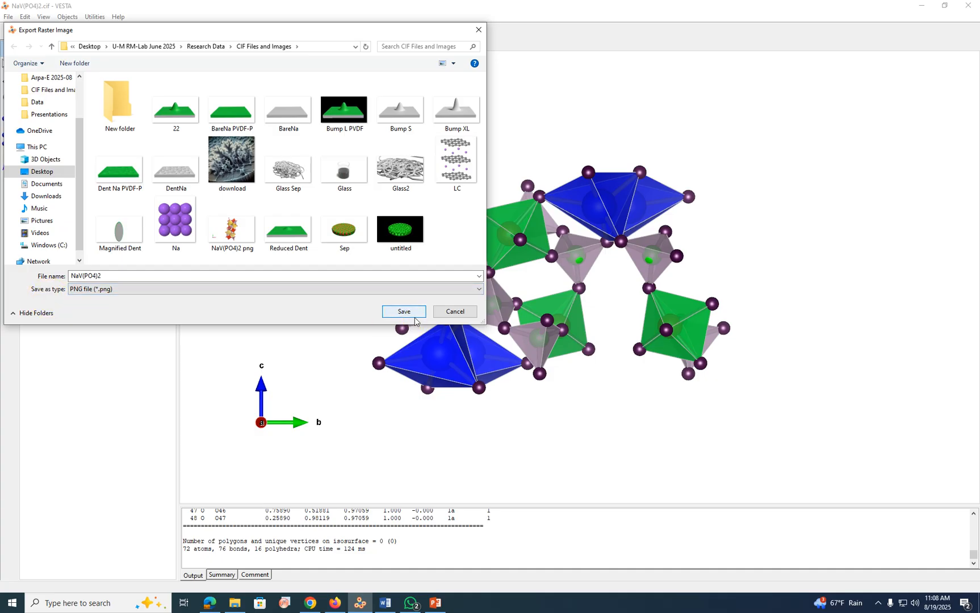
pyautogui.doubleClick(165, 273)
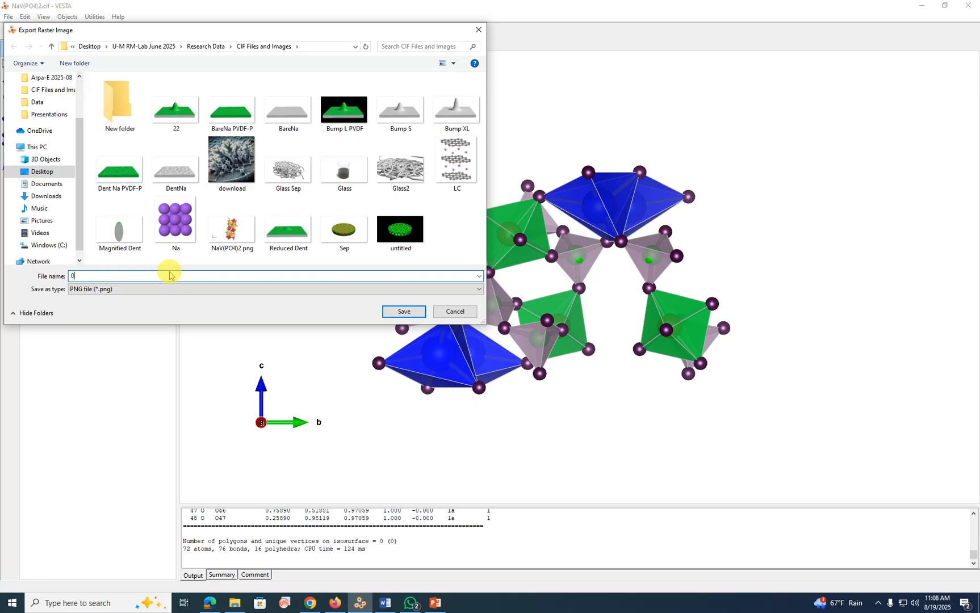
pyautogui.click(404, 311)
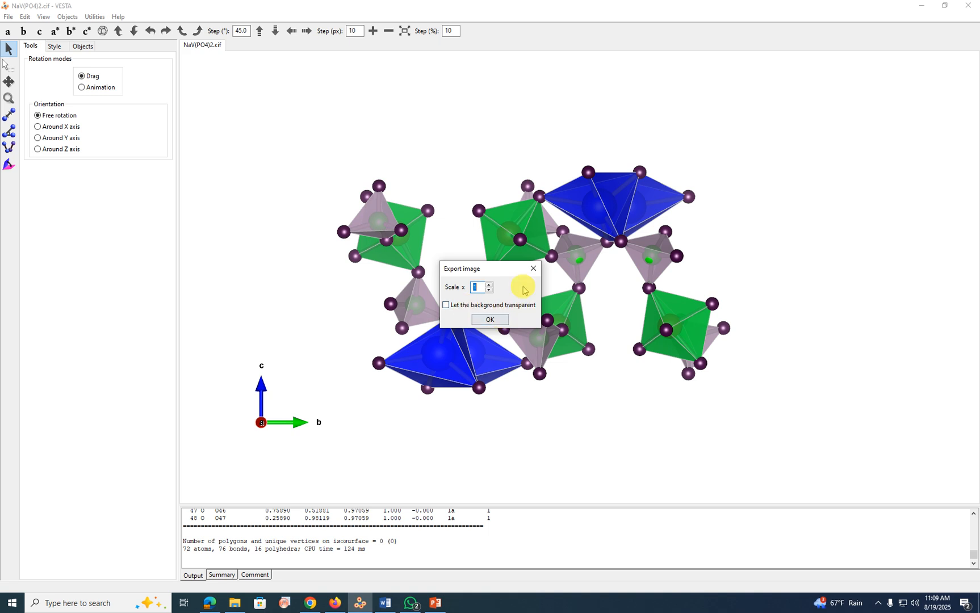
pyautogui.click(532, 270)
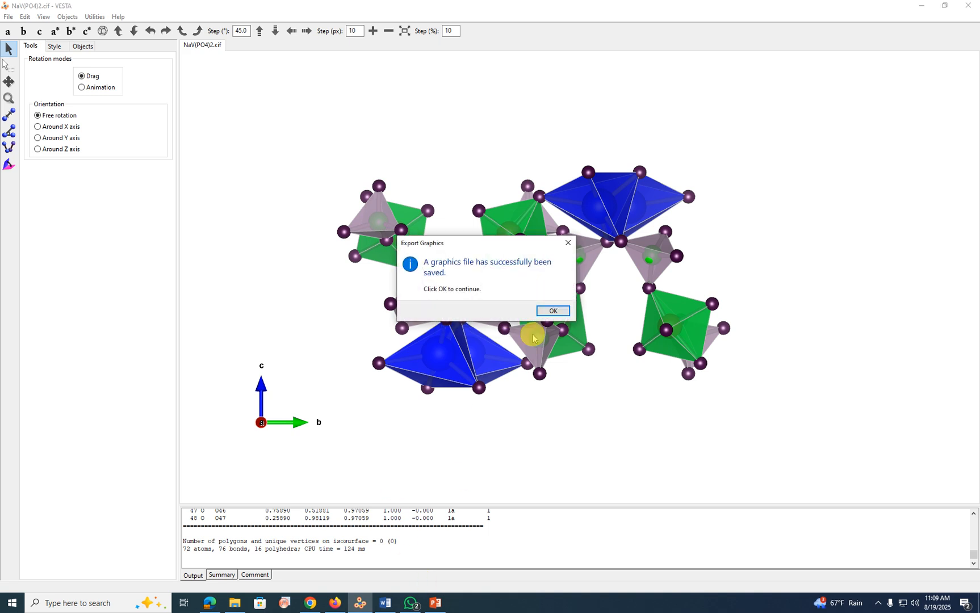
pyautogui.click(551, 311)
pyautogui.click(436, 603)
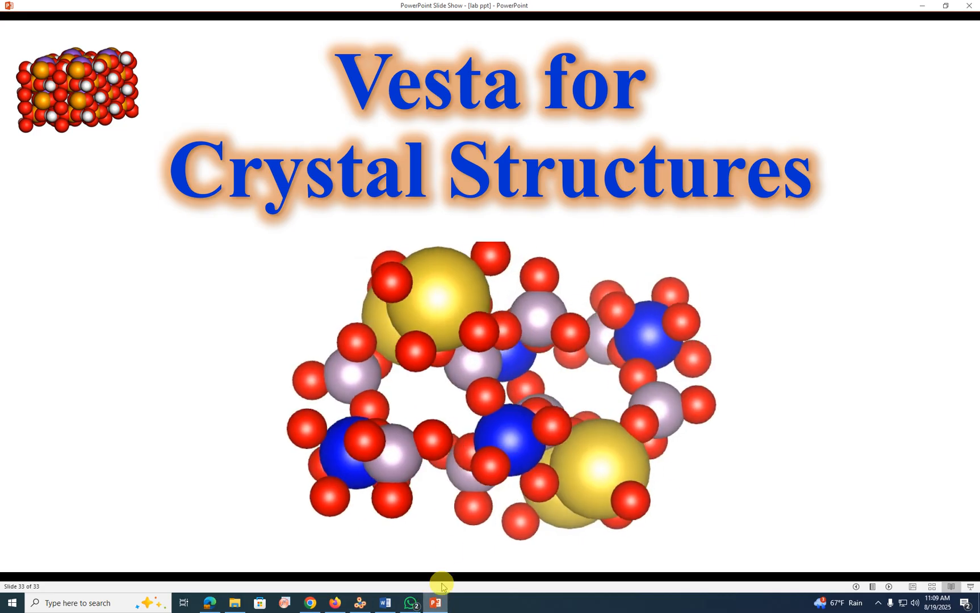